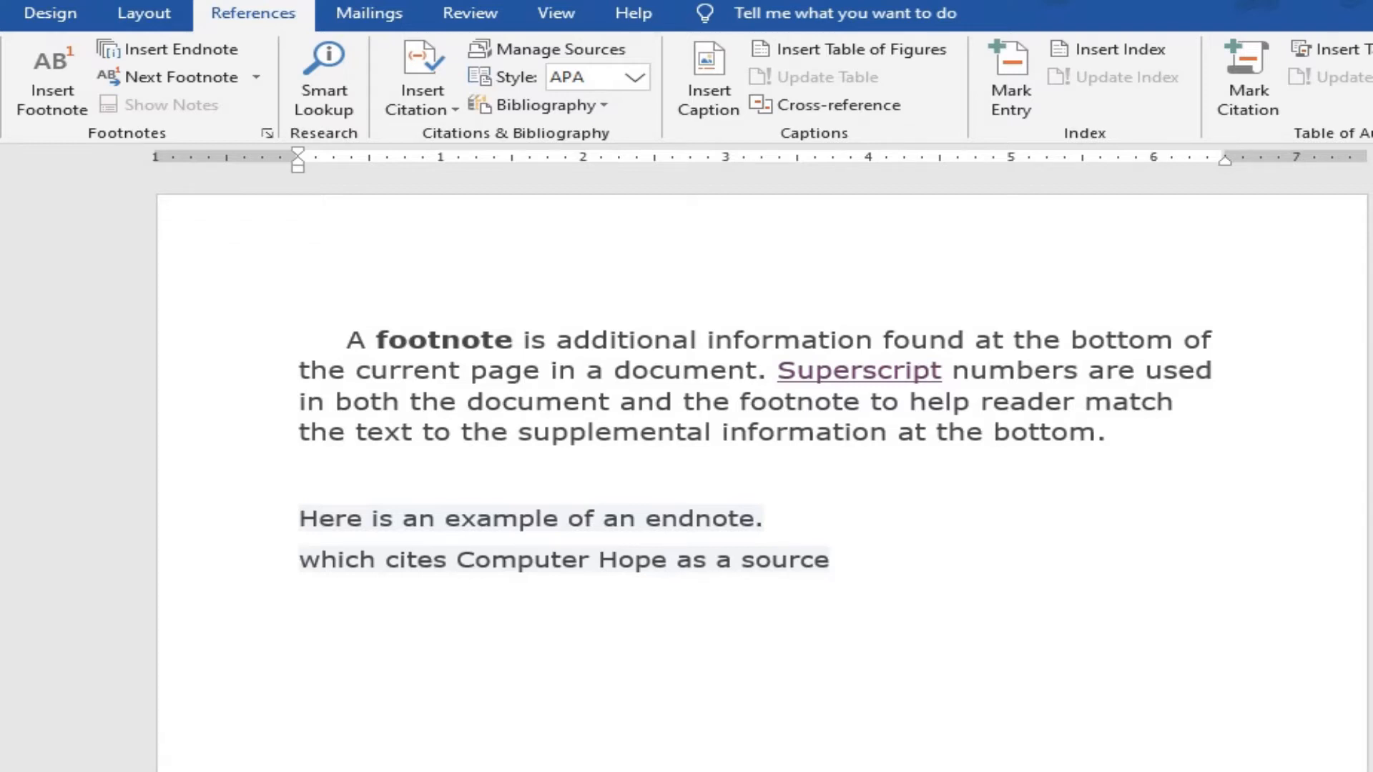
- Insert a footnote after "supplemental information" in the first paragraph and set its text font to Kruti Dev 011
drag(517, 432, 897, 432)
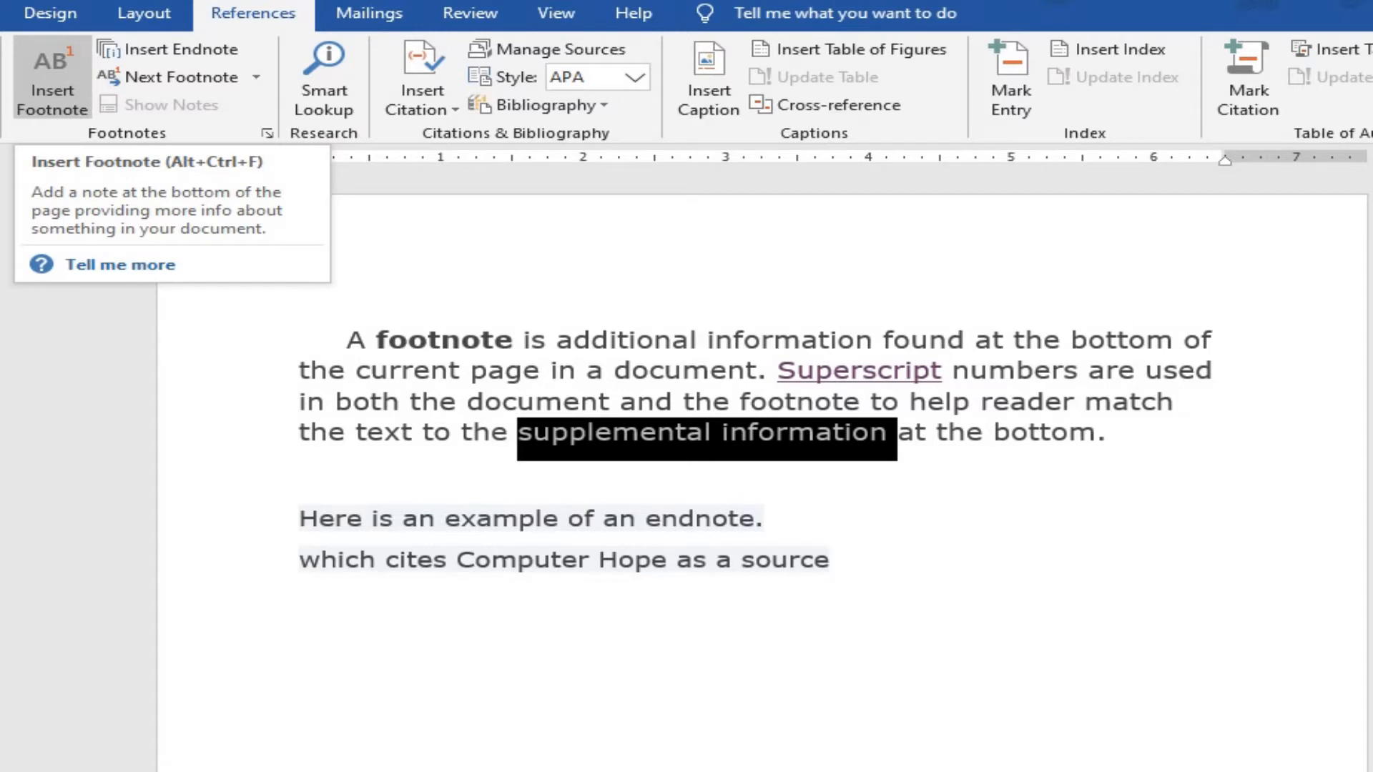
click(52, 78)
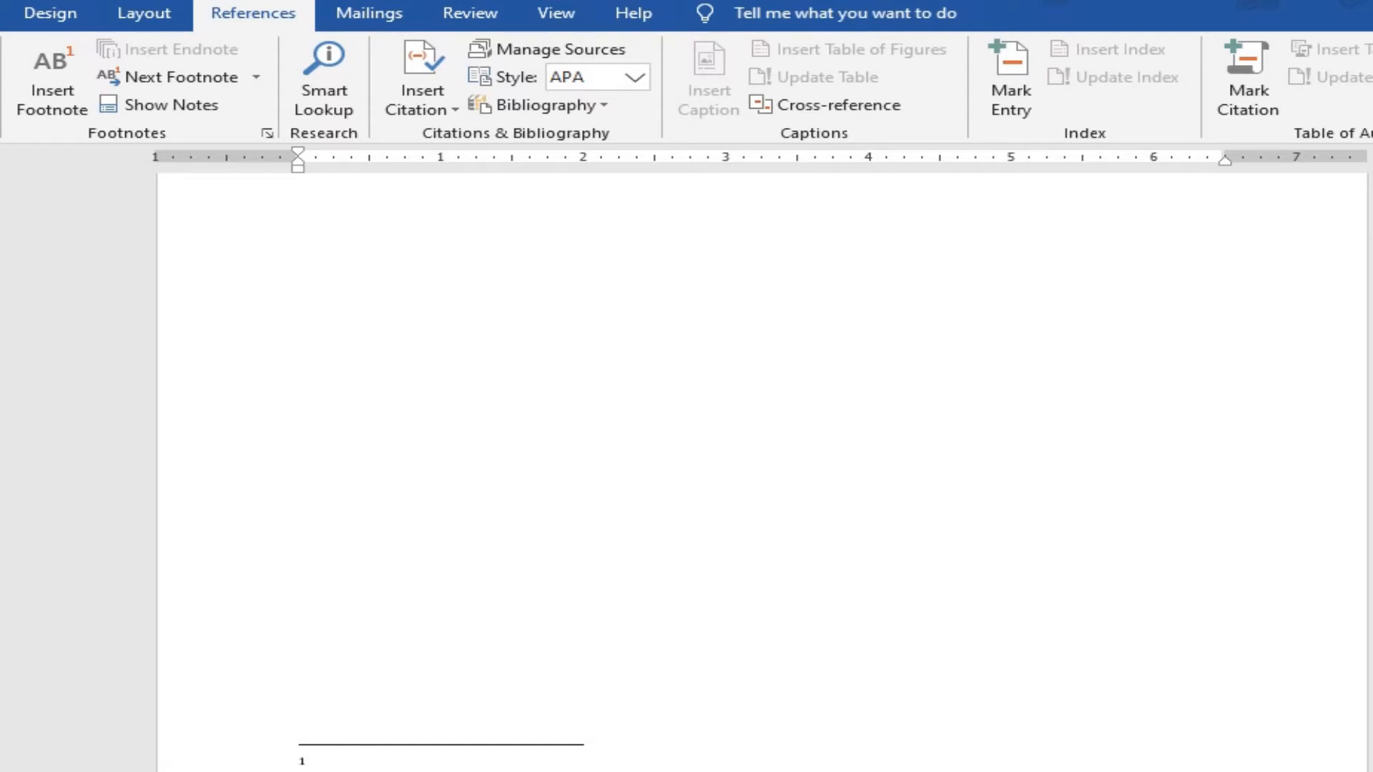
click(1, 13)
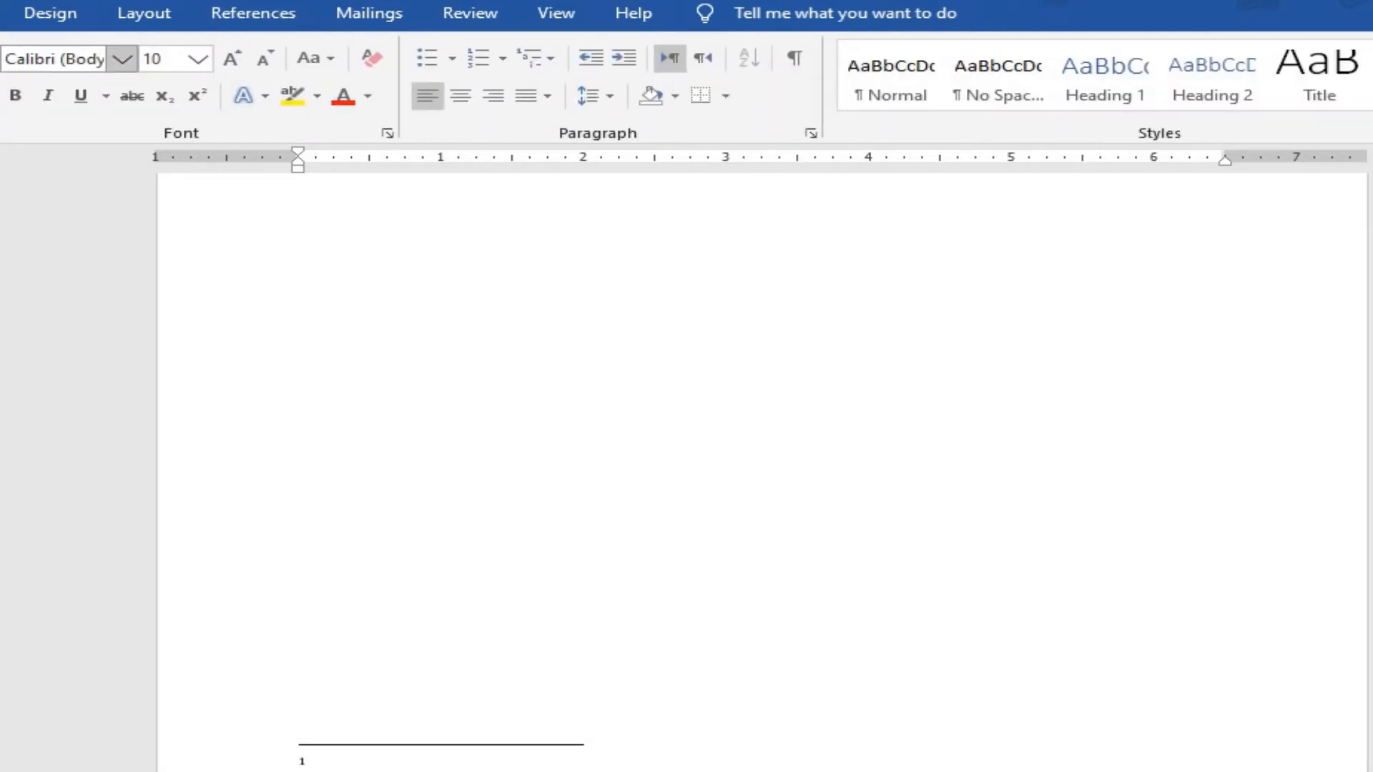
click(122, 59)
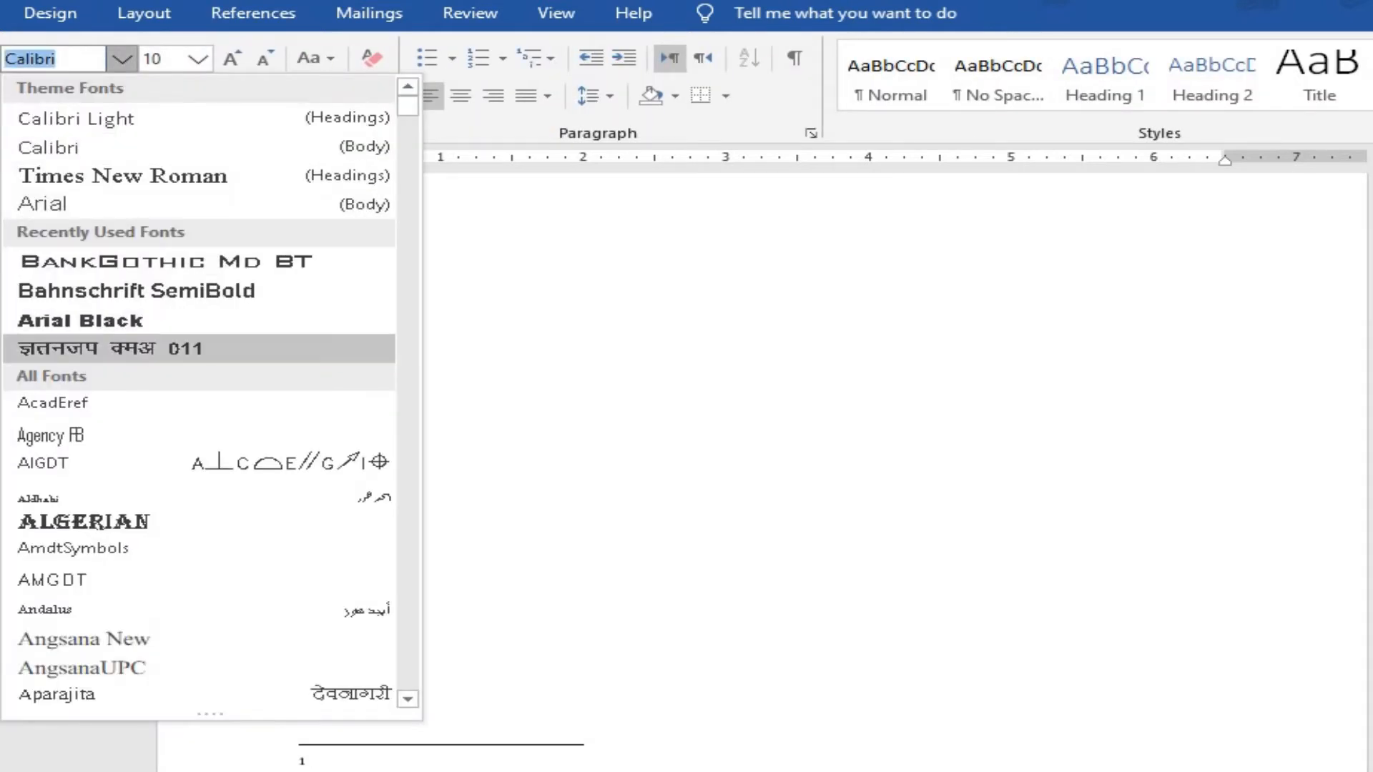
click(200, 348)
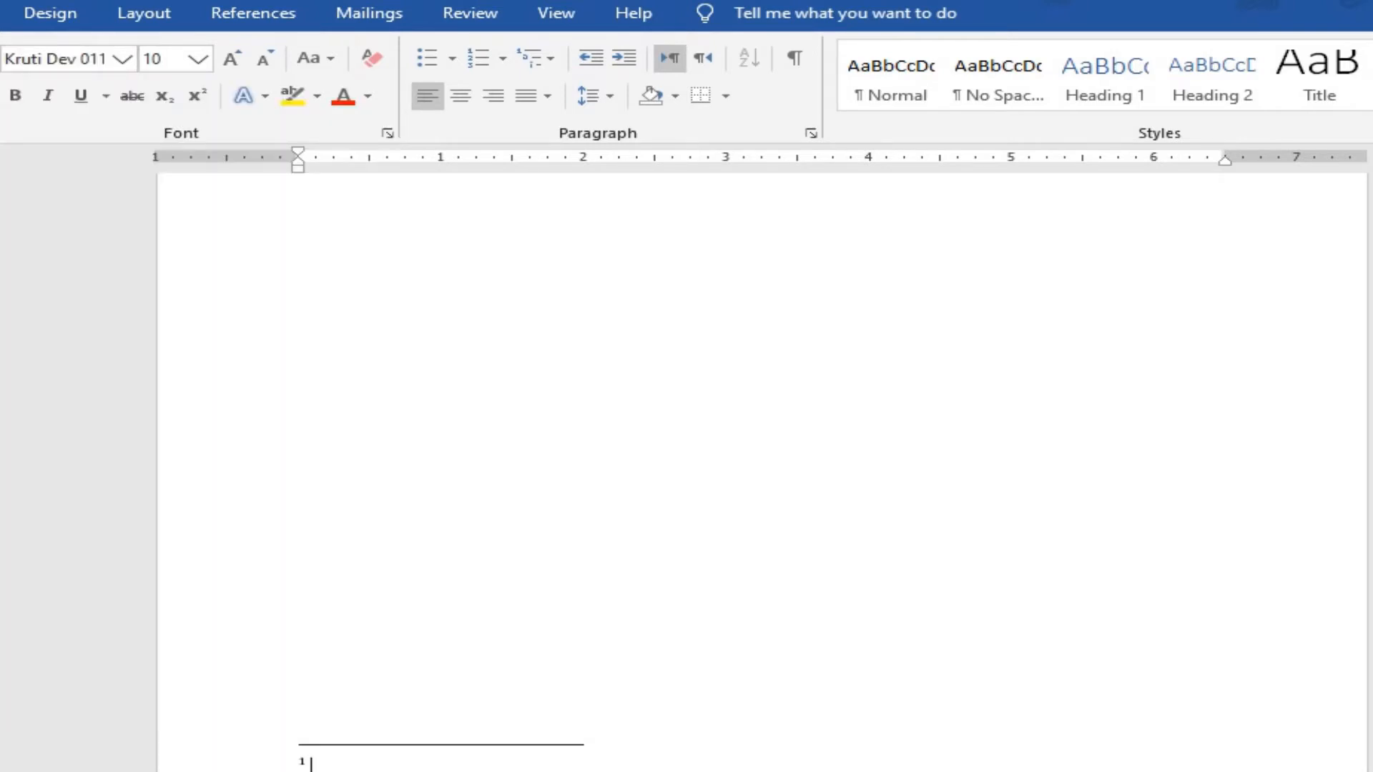
- Write "पुरक जानकारी" as the text of the first footnote
text(iq)
scroll(762, 472, down, 3)
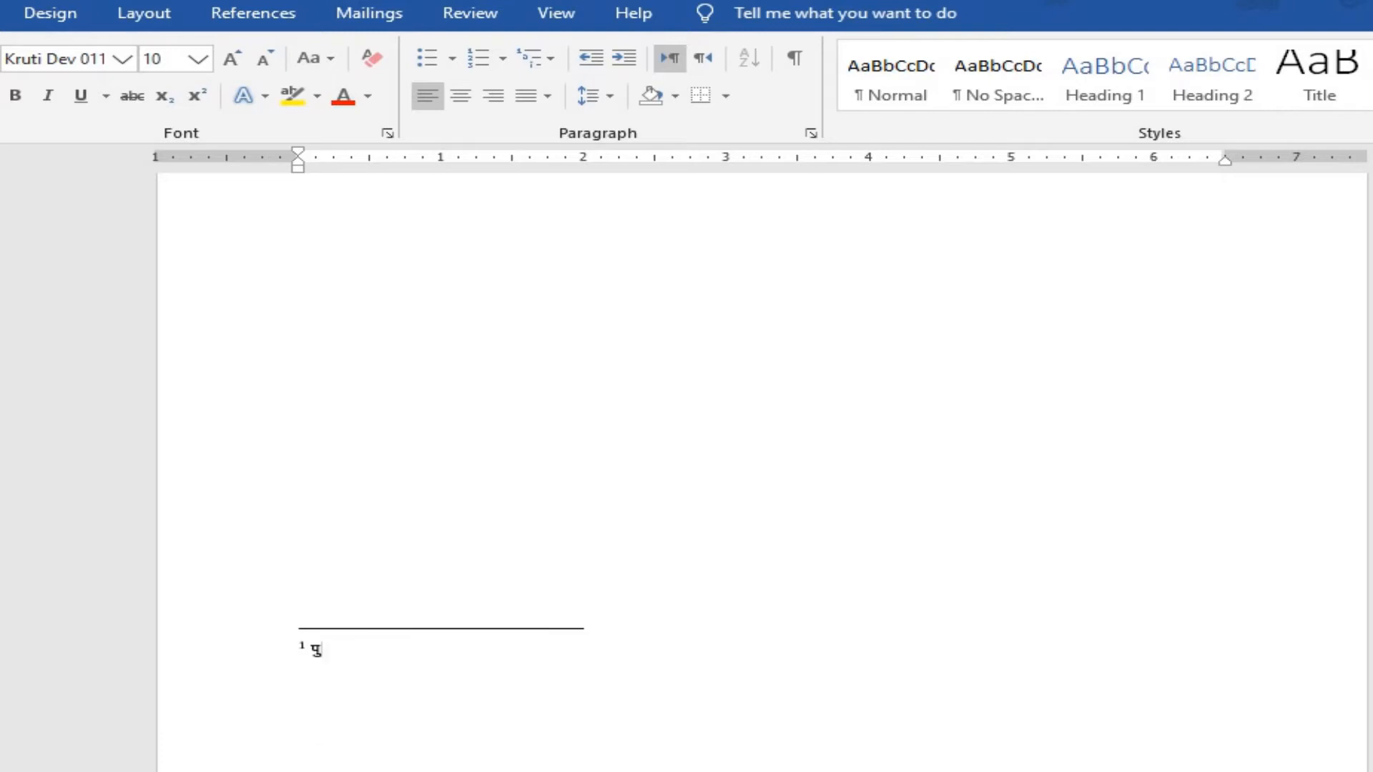
text(j)
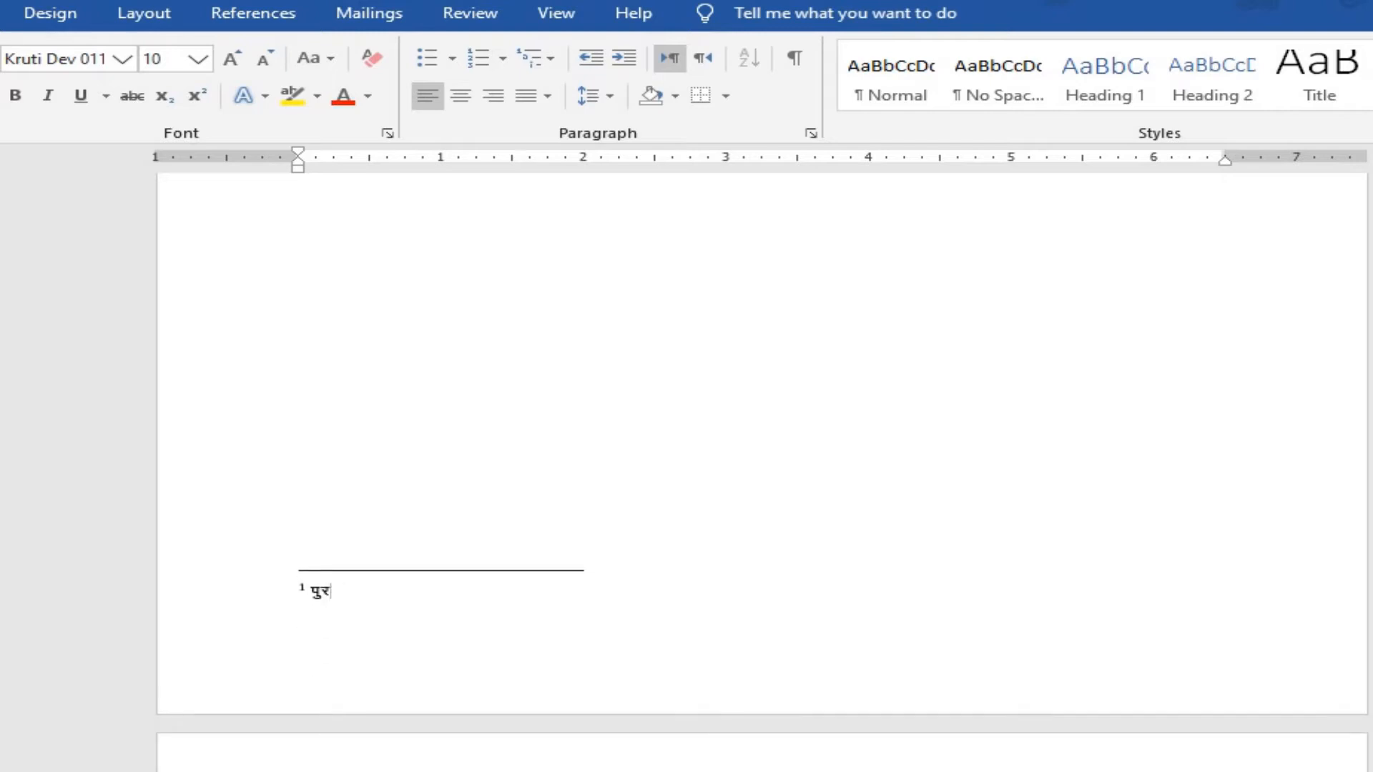
text(d tky)
key(BackSpace)
text(.k)
key(BackSpace)
key(BackSpace)
text(t)
key(BackSpace)
text(udkjh)
- Make the Hindi text of the first footnote bold and enlarge it by two font size increments
key(ctrl+shift+Left)
key(ctrl+shift+Left)
key(ctrl+shift+Left)
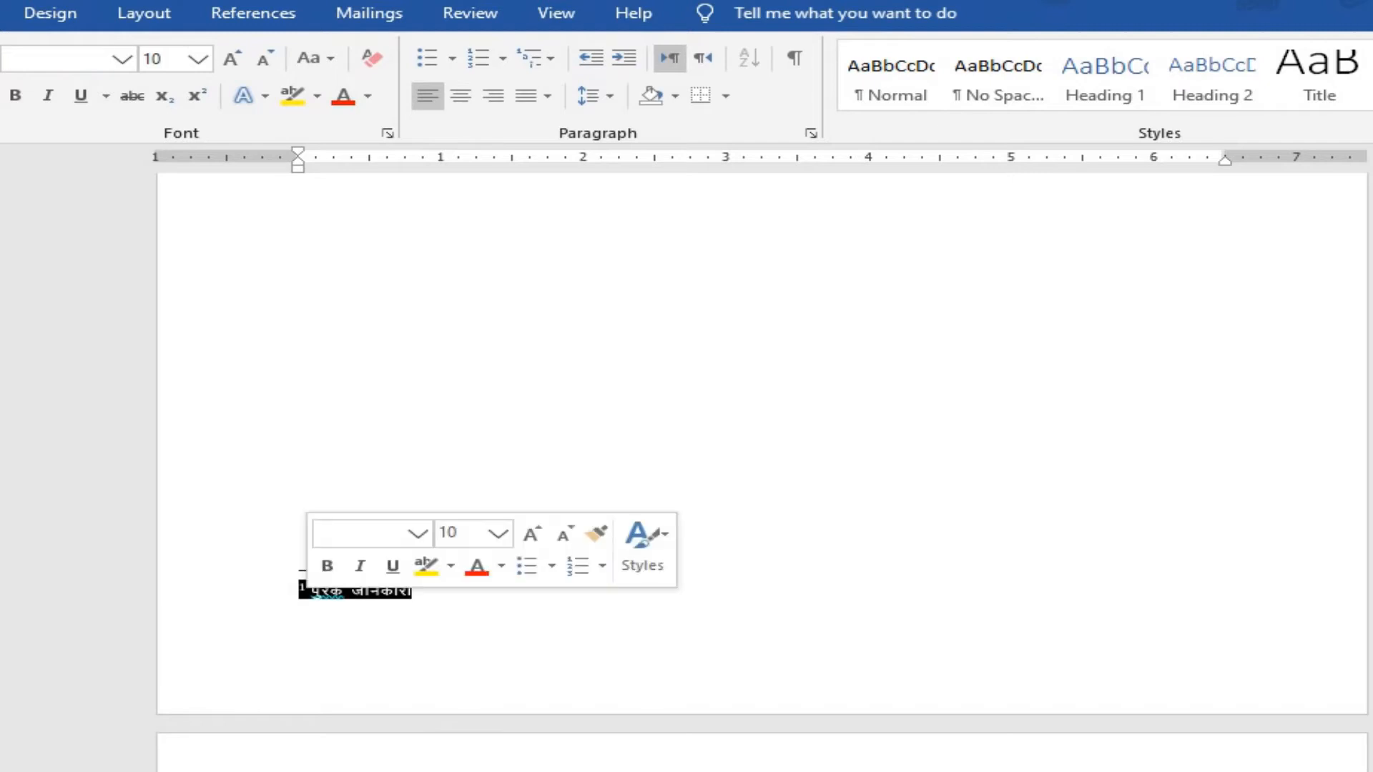
drag(414, 590, 311, 591)
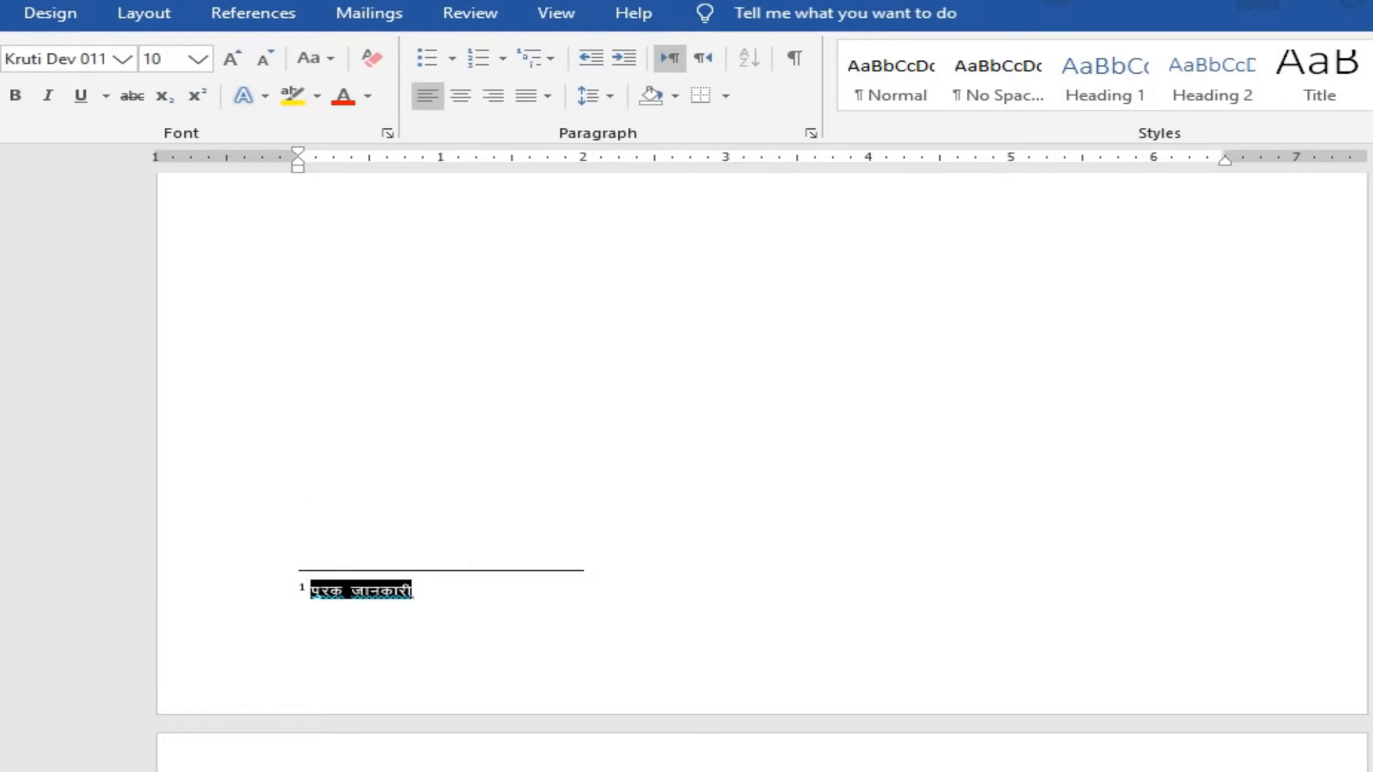
click(16, 95)
click(232, 58)
click(232, 57)
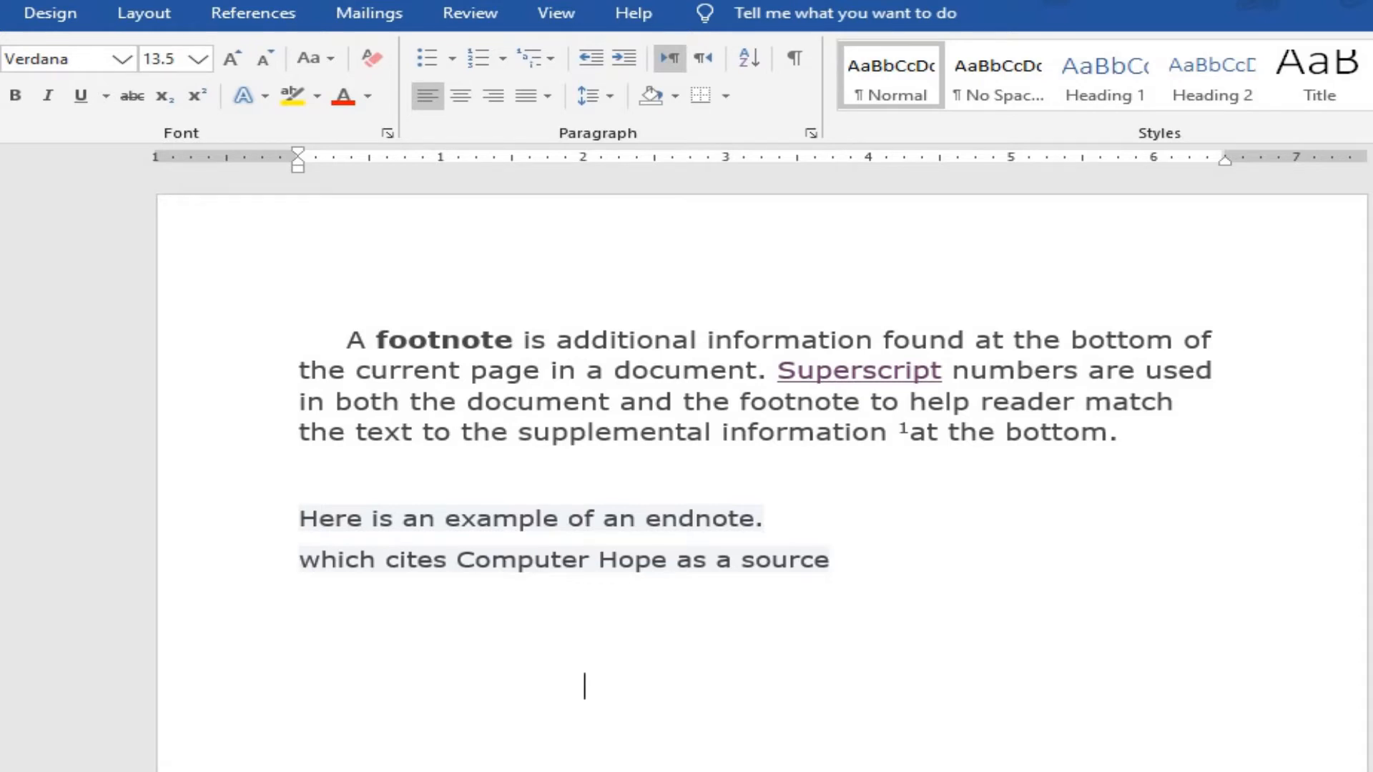
- Replace "endnote" with "footnote" in the sentence "Here is an example of an endnote."
mouse_move(904, 430)
drag(645, 519, 754, 519)
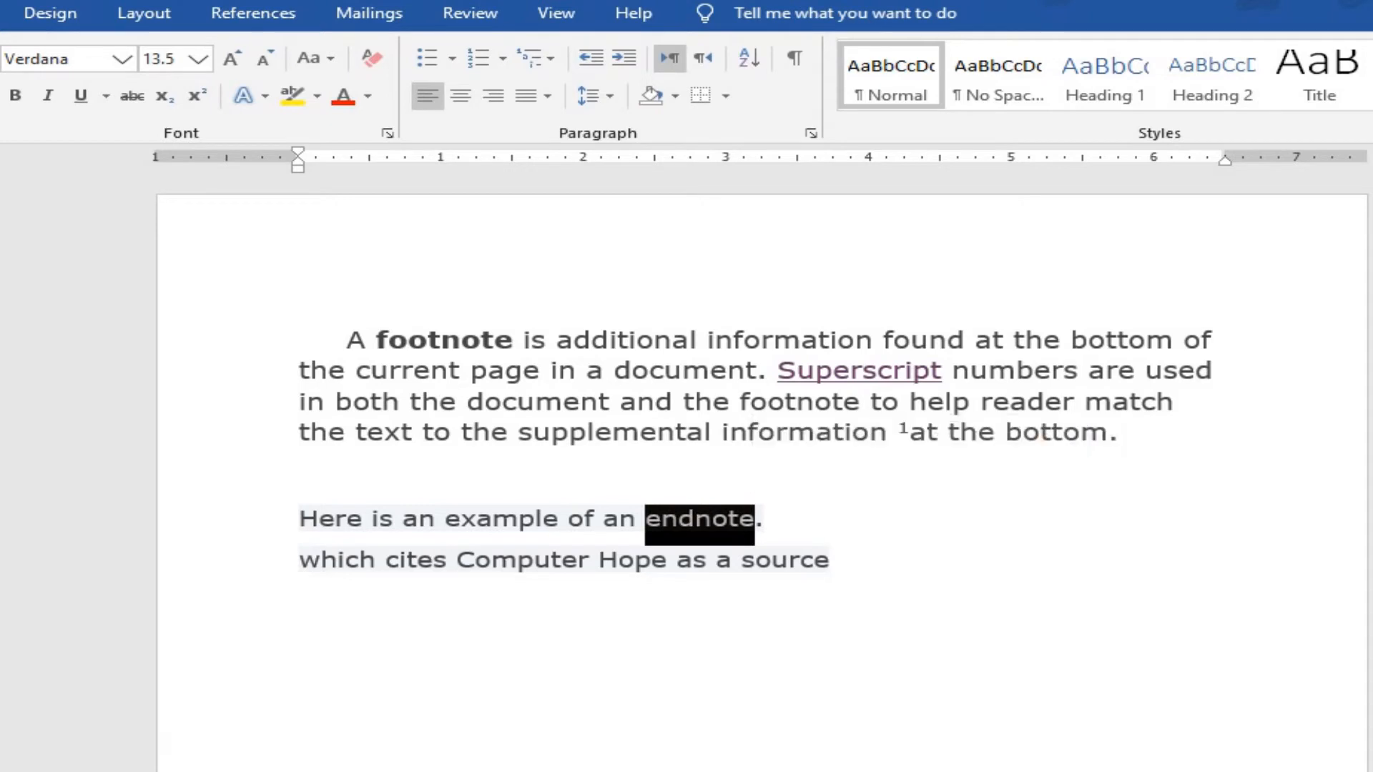
text(footnot)
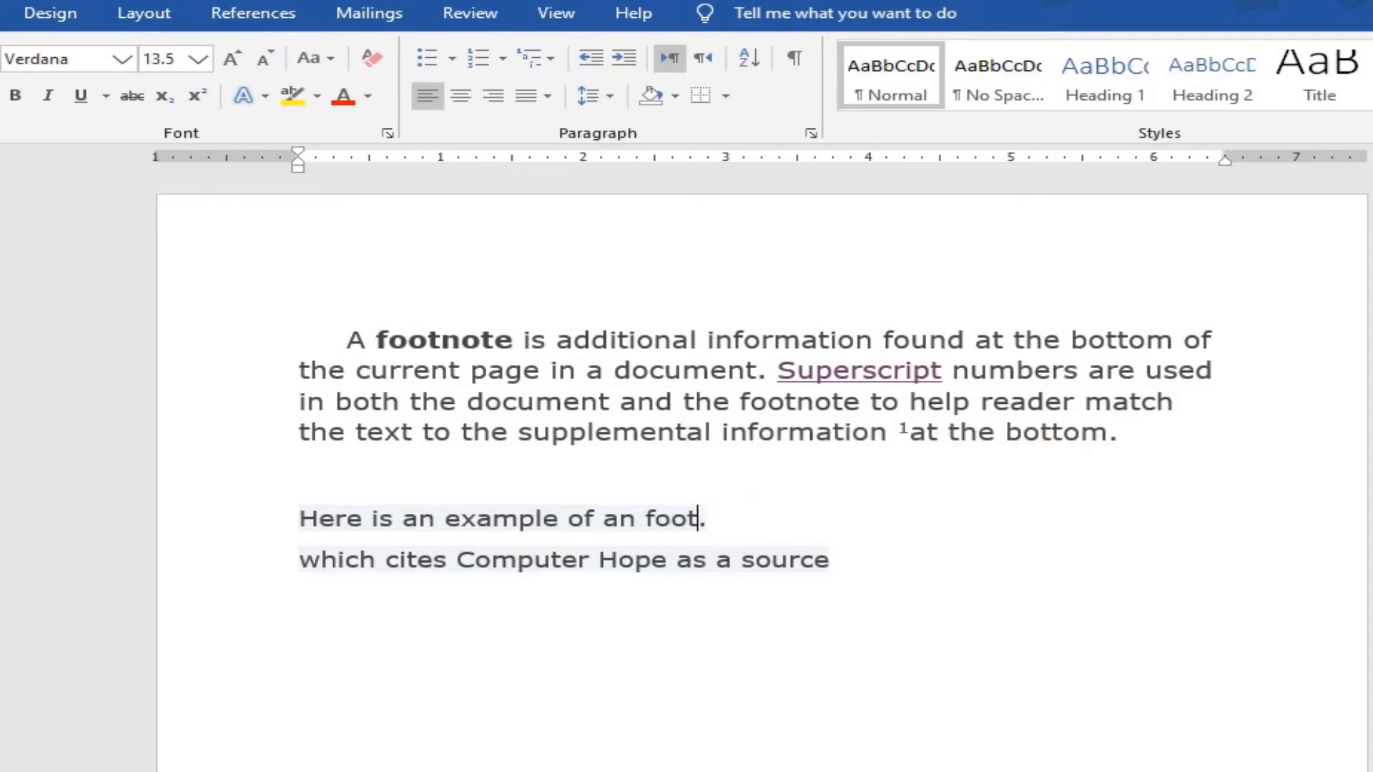
text(e)
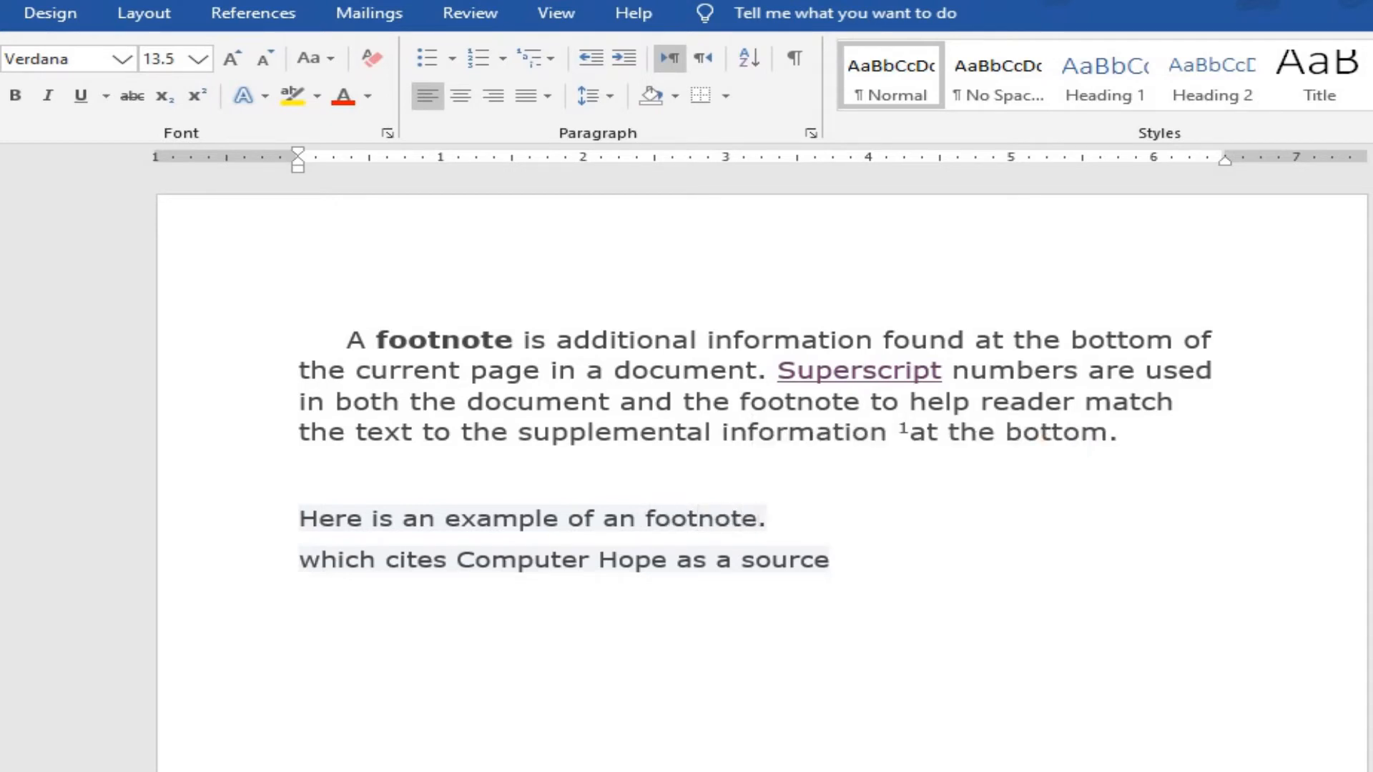
- Insert a footnote after "which cites Computer Hope as a source" with the text "Noble Computer Classes"
key(alt+s)
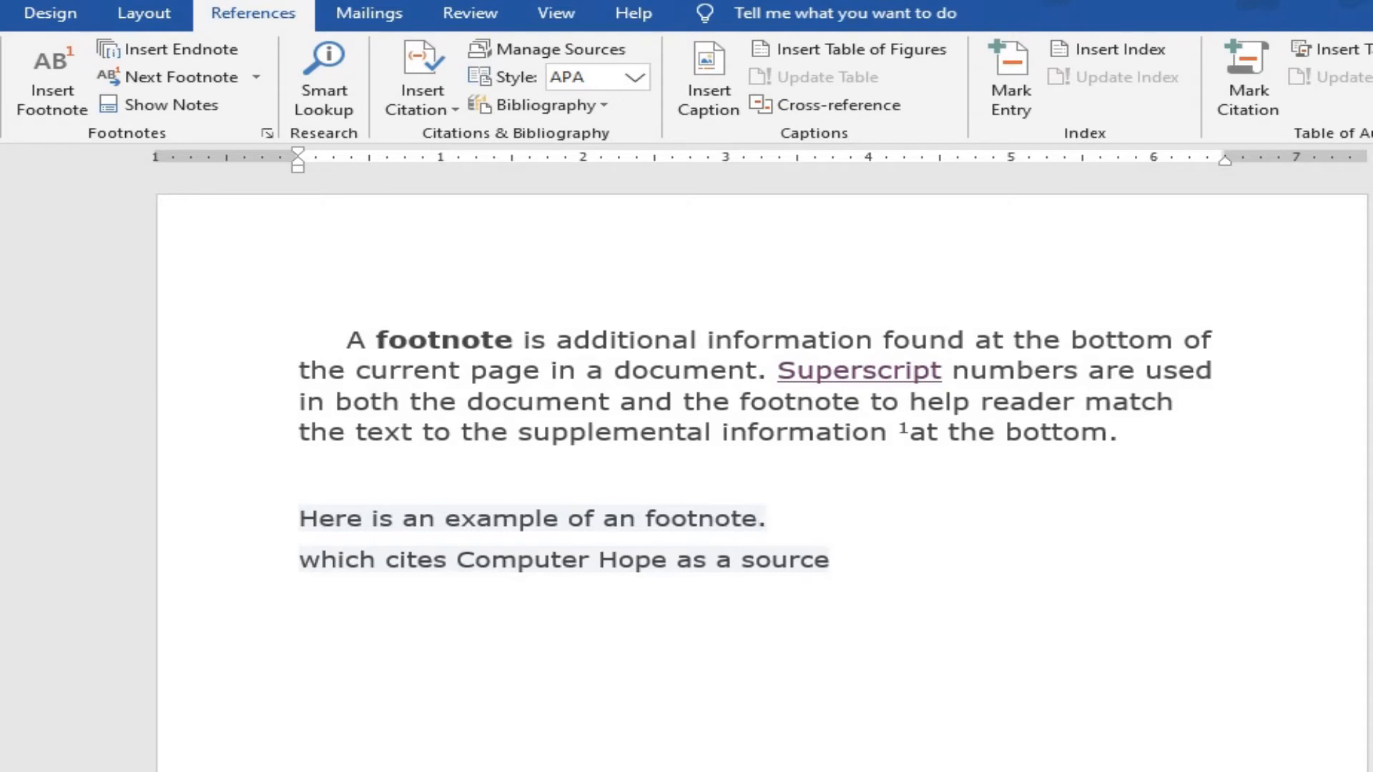
drag(829, 561, 299, 561)
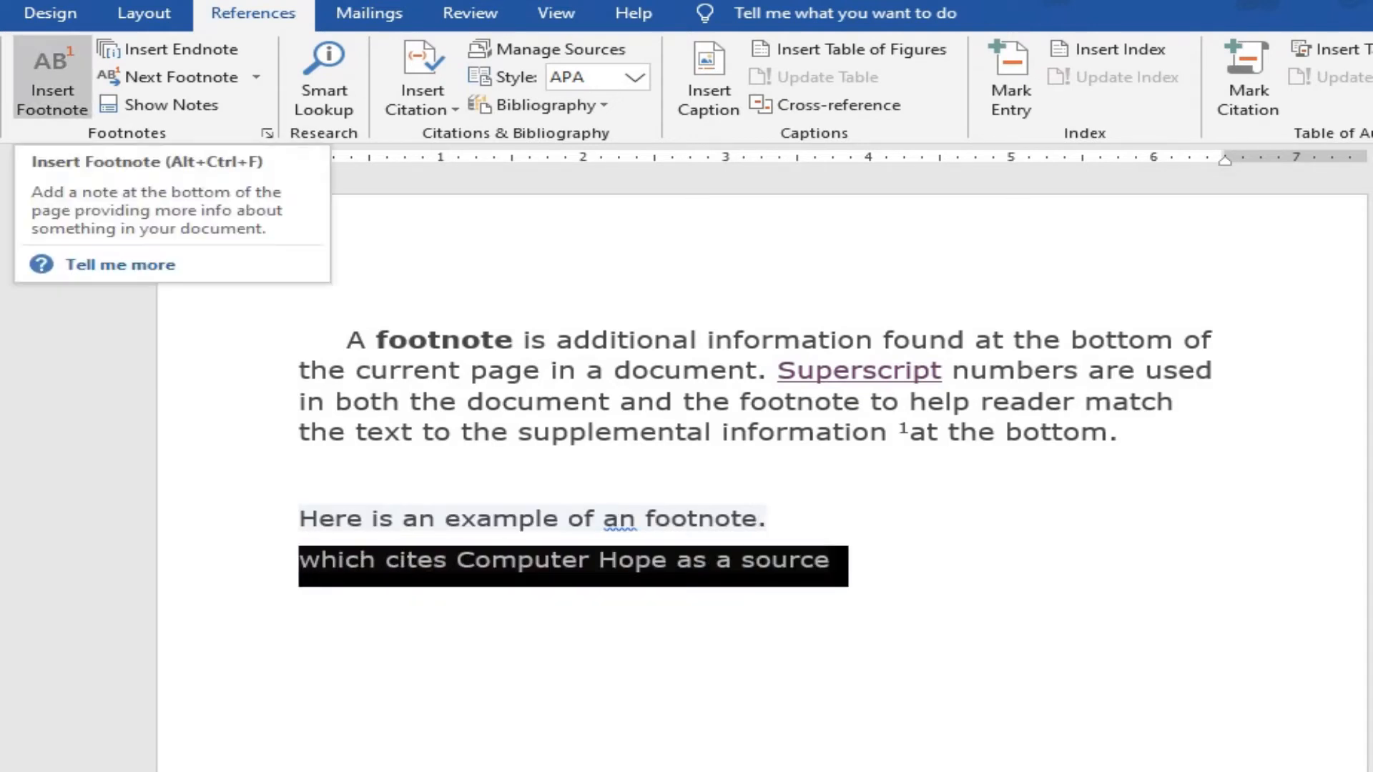
click(52, 78)
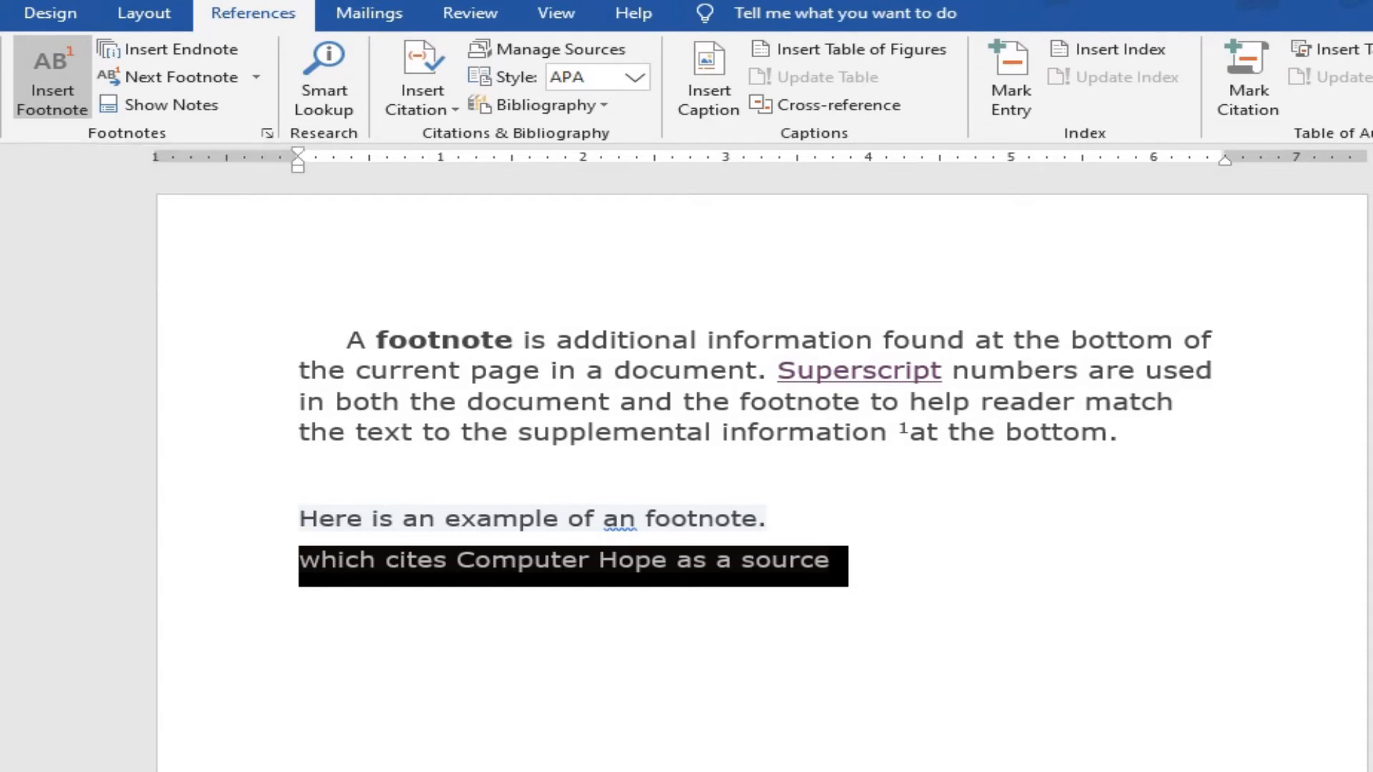
scroll(761, 471, up, 6)
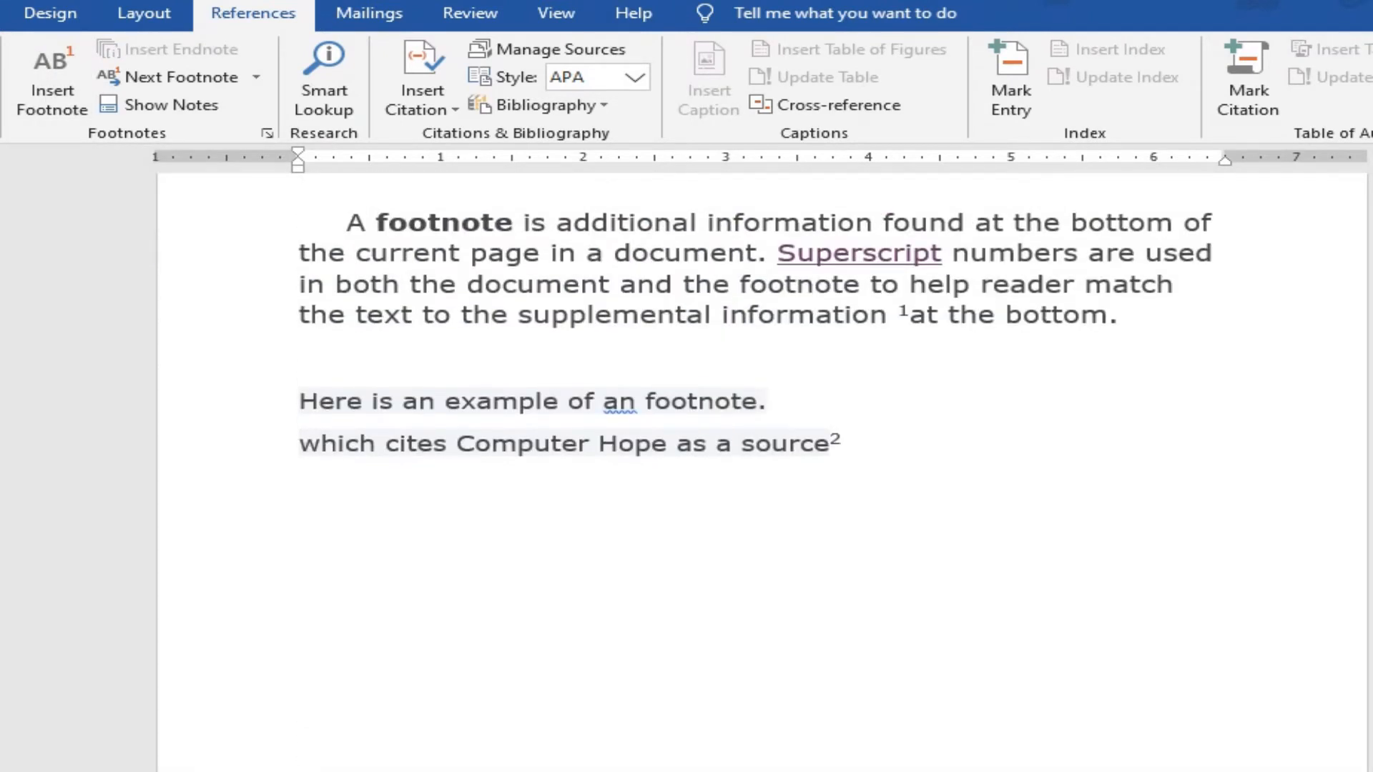
scroll(761, 472, down, 6)
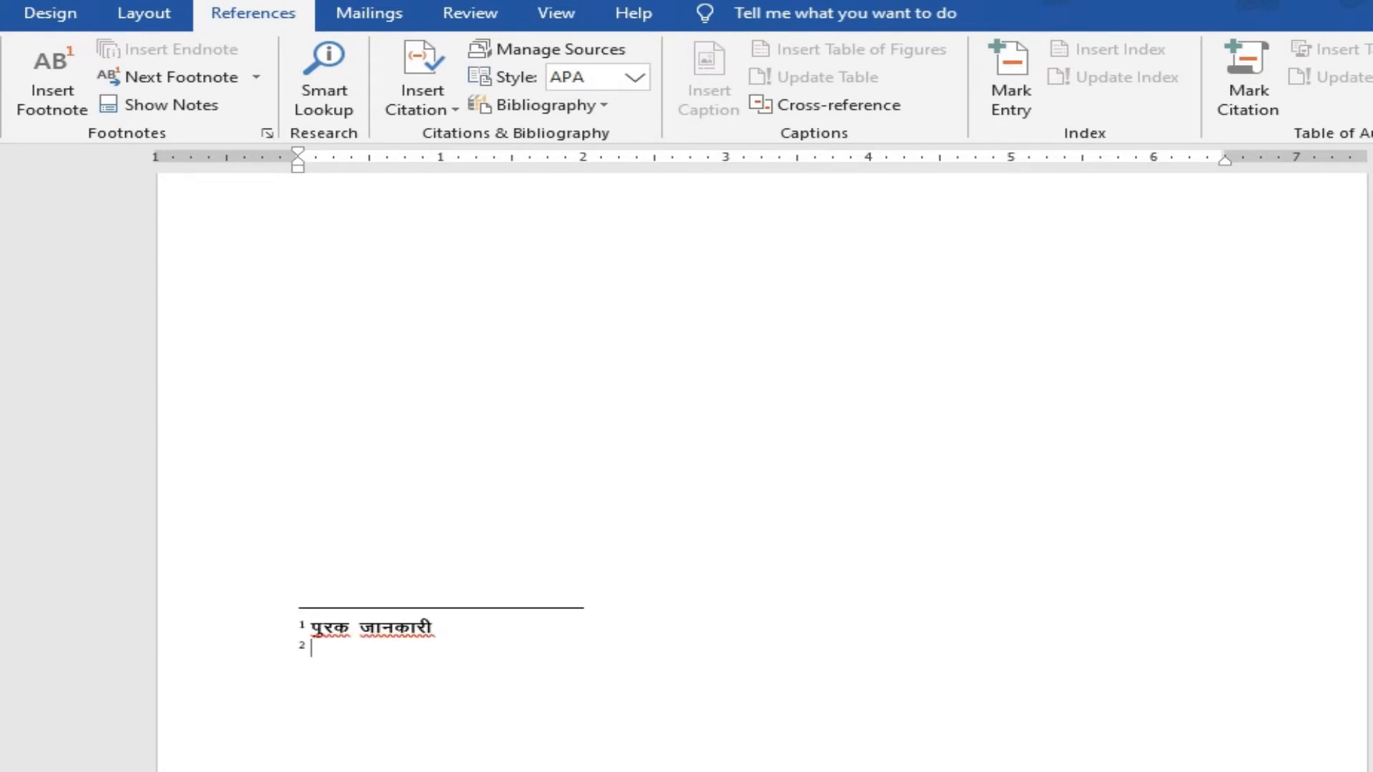
text(Noble Computer Cla)
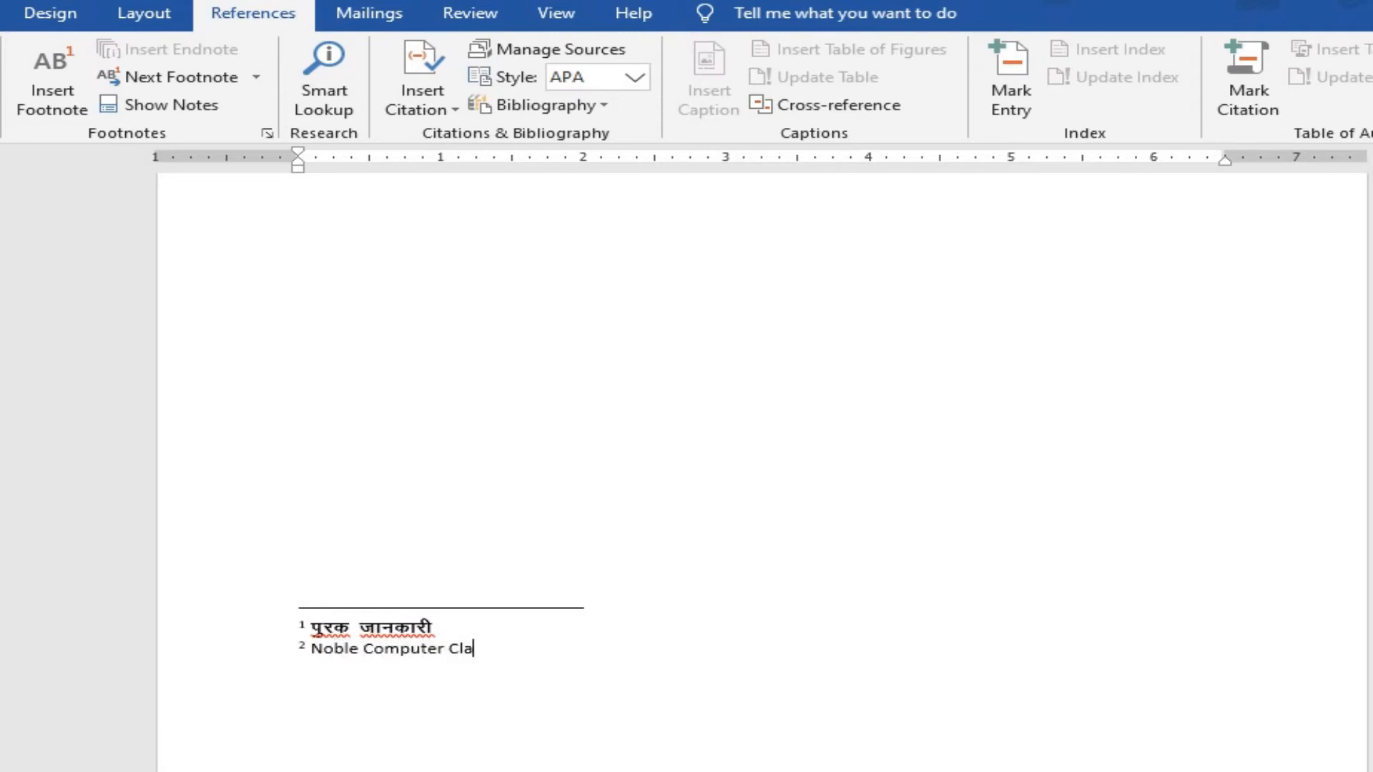
text(sses)
- Format the "Noble Computer Classes" footnote text as bold and underlined, with font size 11
drag(507, 649, 311, 648)
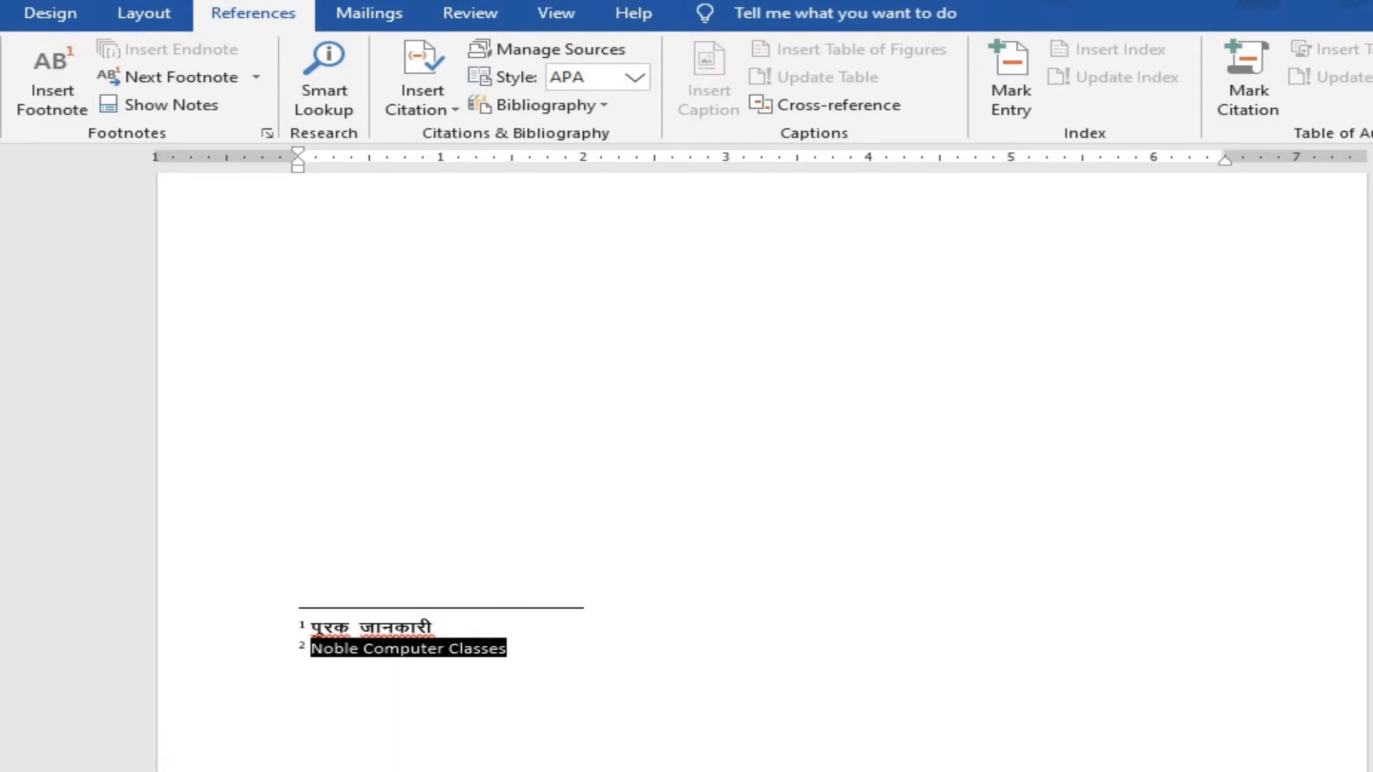
click(0, 12)
click(16, 96)
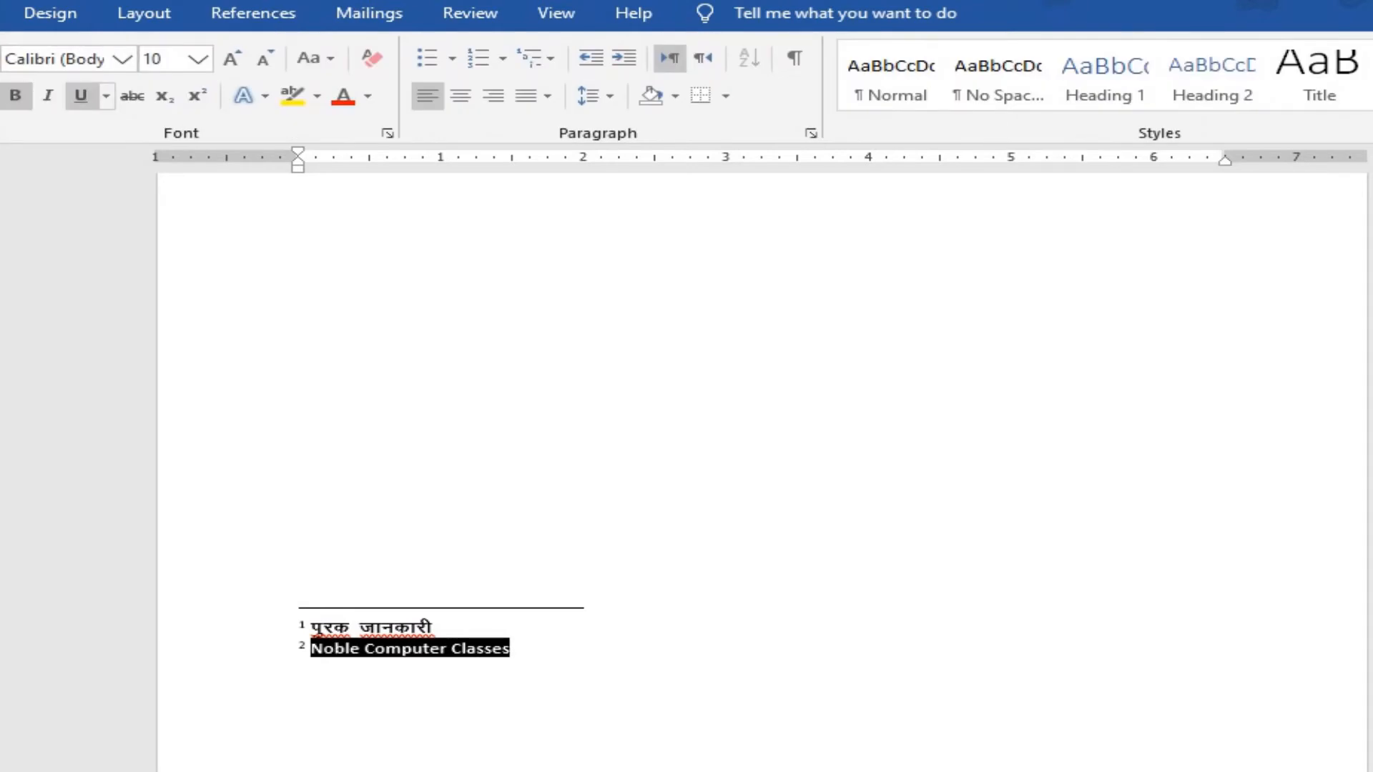
click(80, 96)
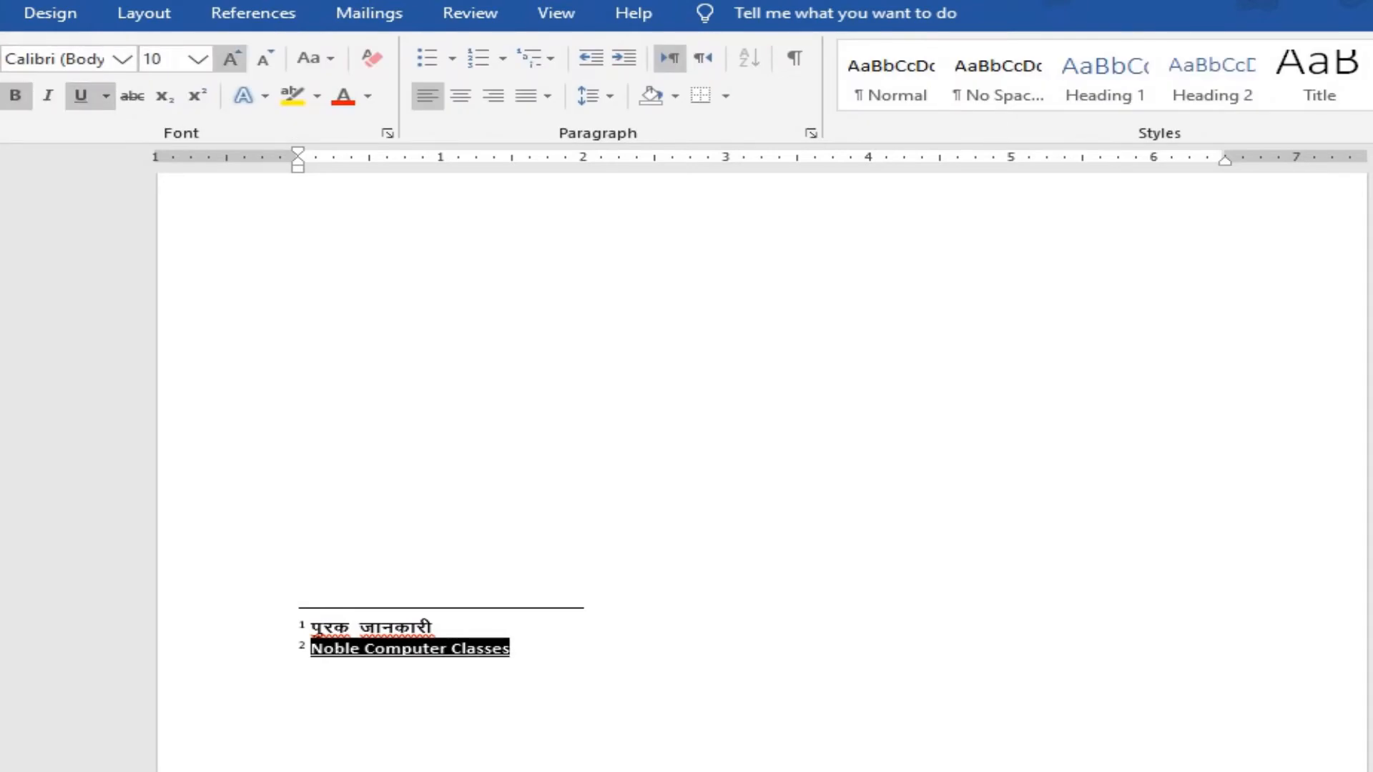
click(231, 58)
- Append the institute's street location in parentheses after "Noble Computer Classes" in the second footnote
click(532, 646)
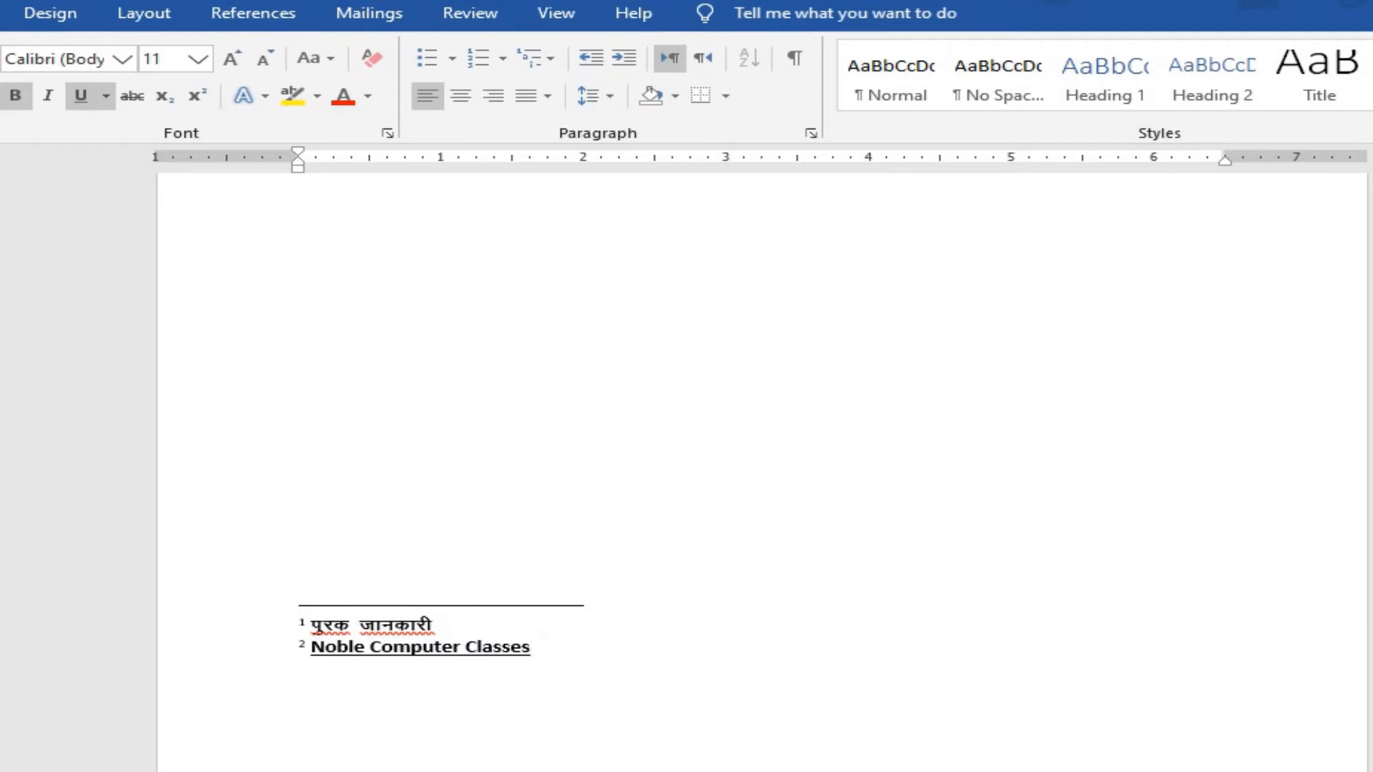
text((Jadopur )
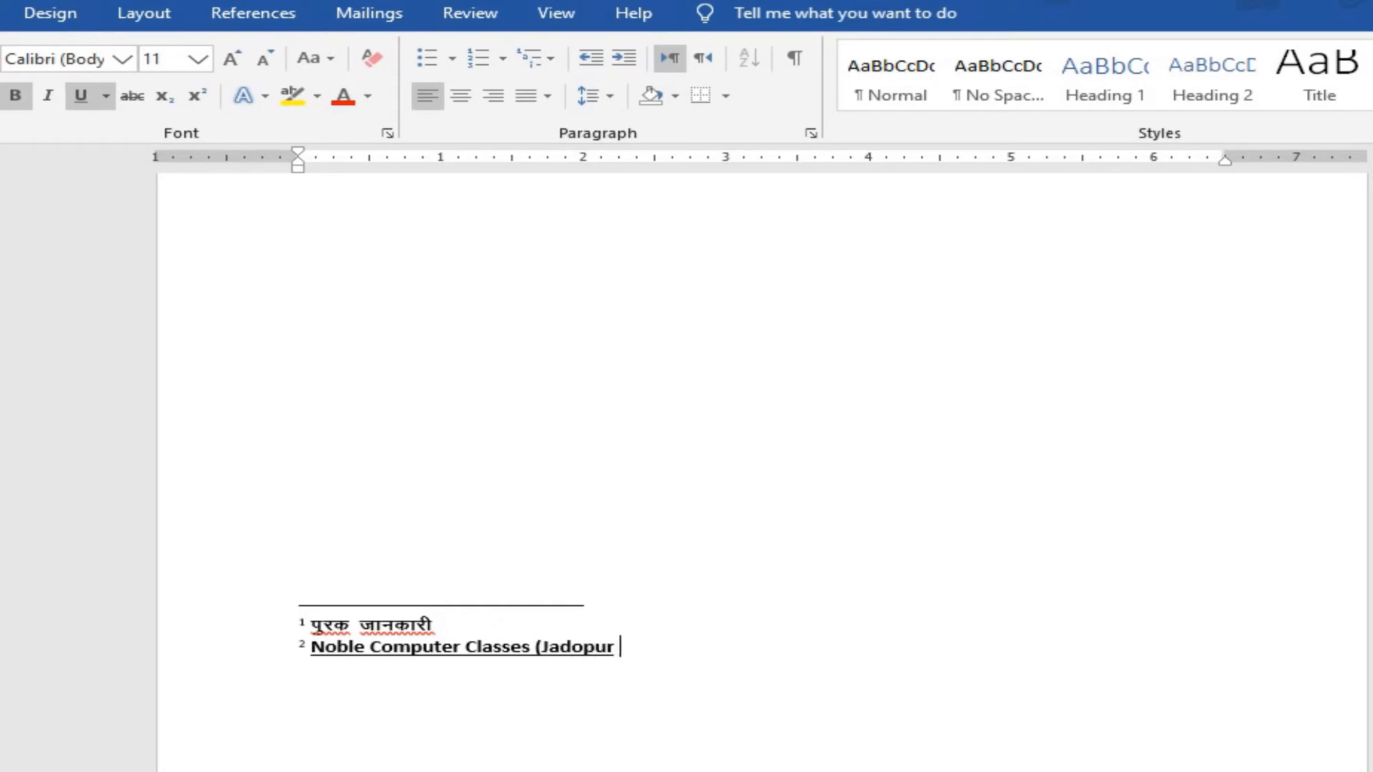
text(Road Bazar)
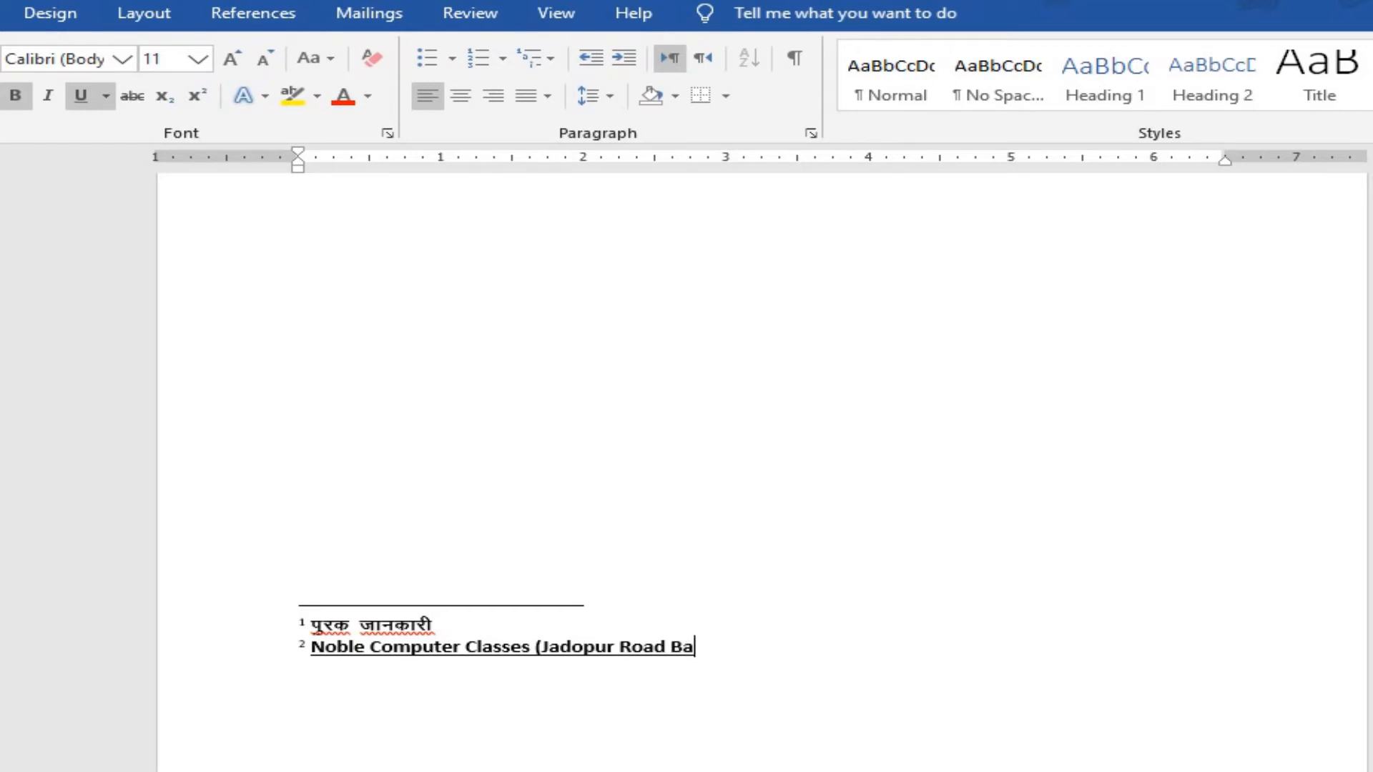
text())
- Review the annotated footnote illustration, the endnote definition and the footnote examples on the first page
scroll(762, 458, up, 10)
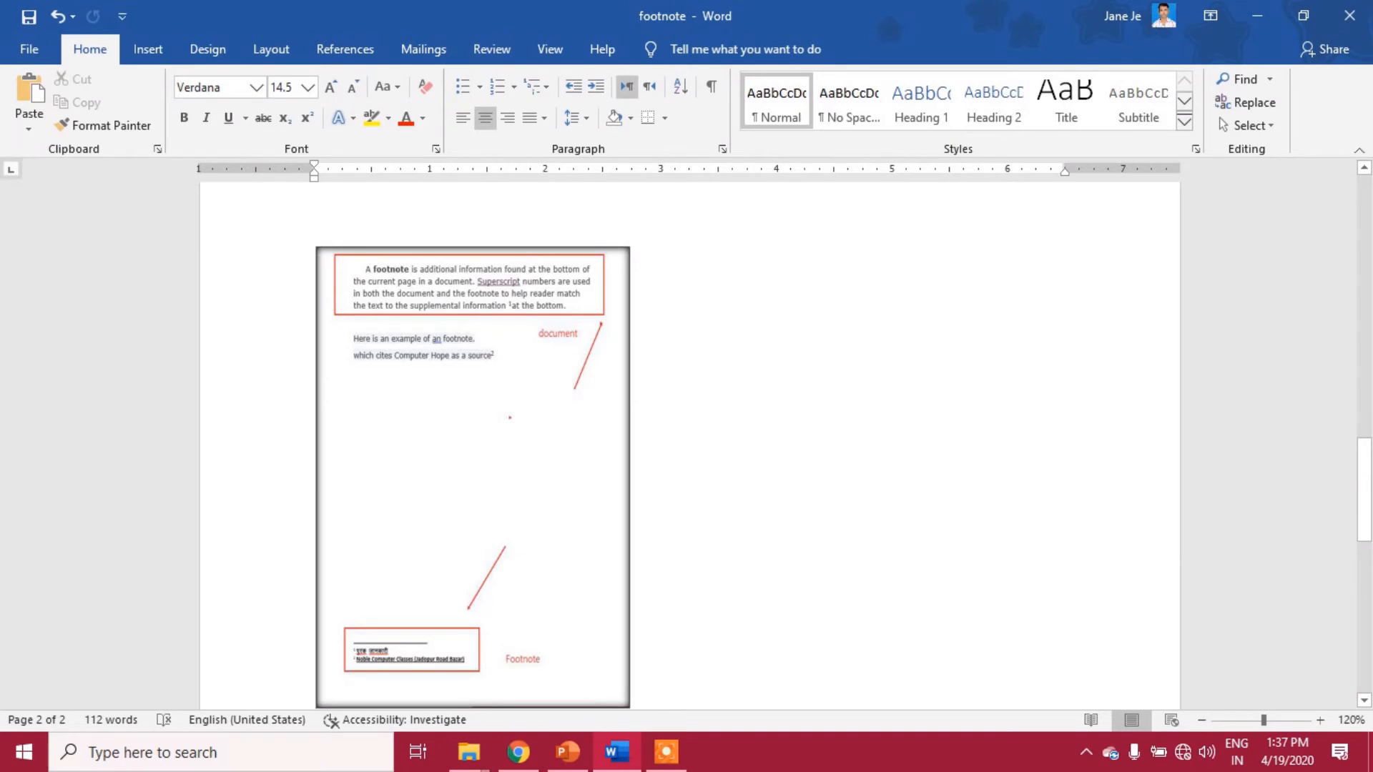
scroll(686, 429, up, 11)
scroll(686, 429, up, 1)
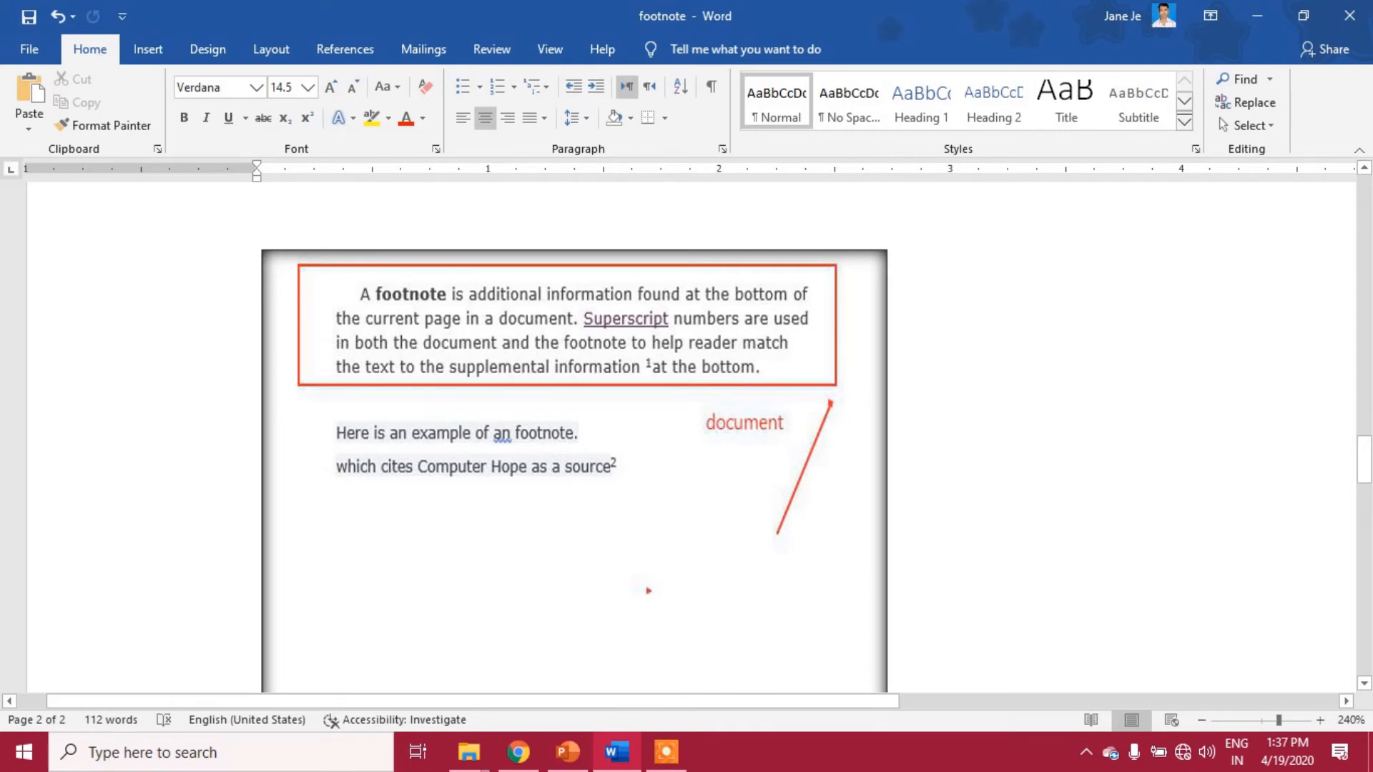
scroll(687, 429, down, 5)
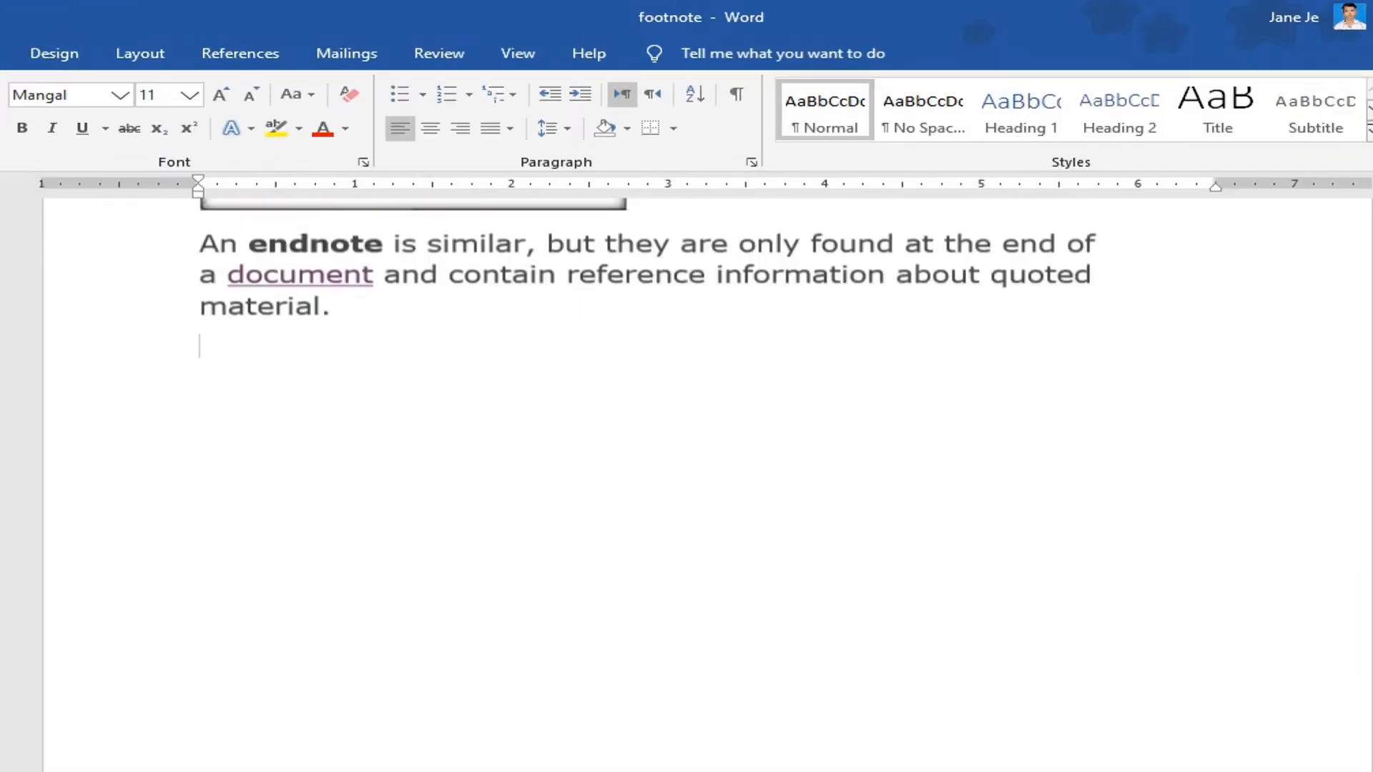
scroll(686, 429, up, 4)
mouse_move(616, 753)
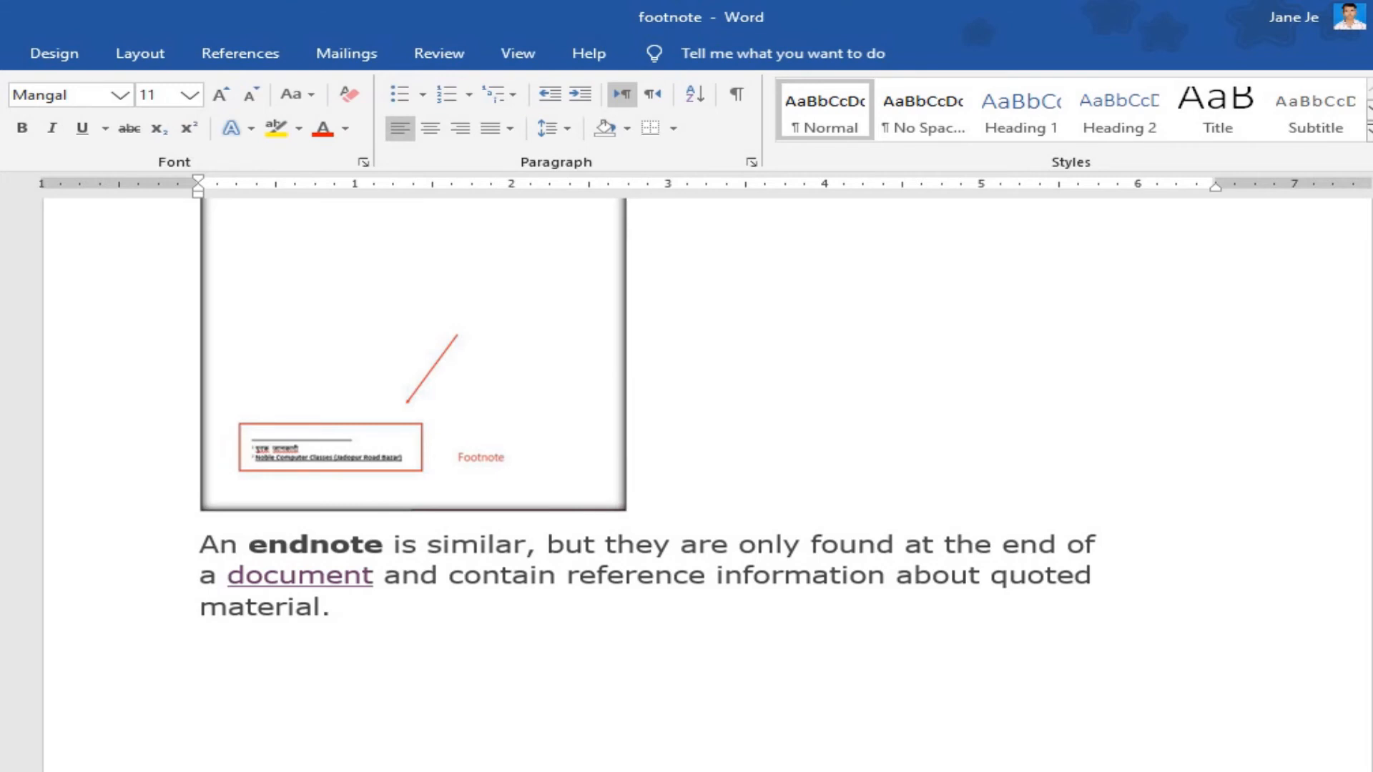
scroll(686, 472, up, 8)
scroll(687, 472, up, 15)
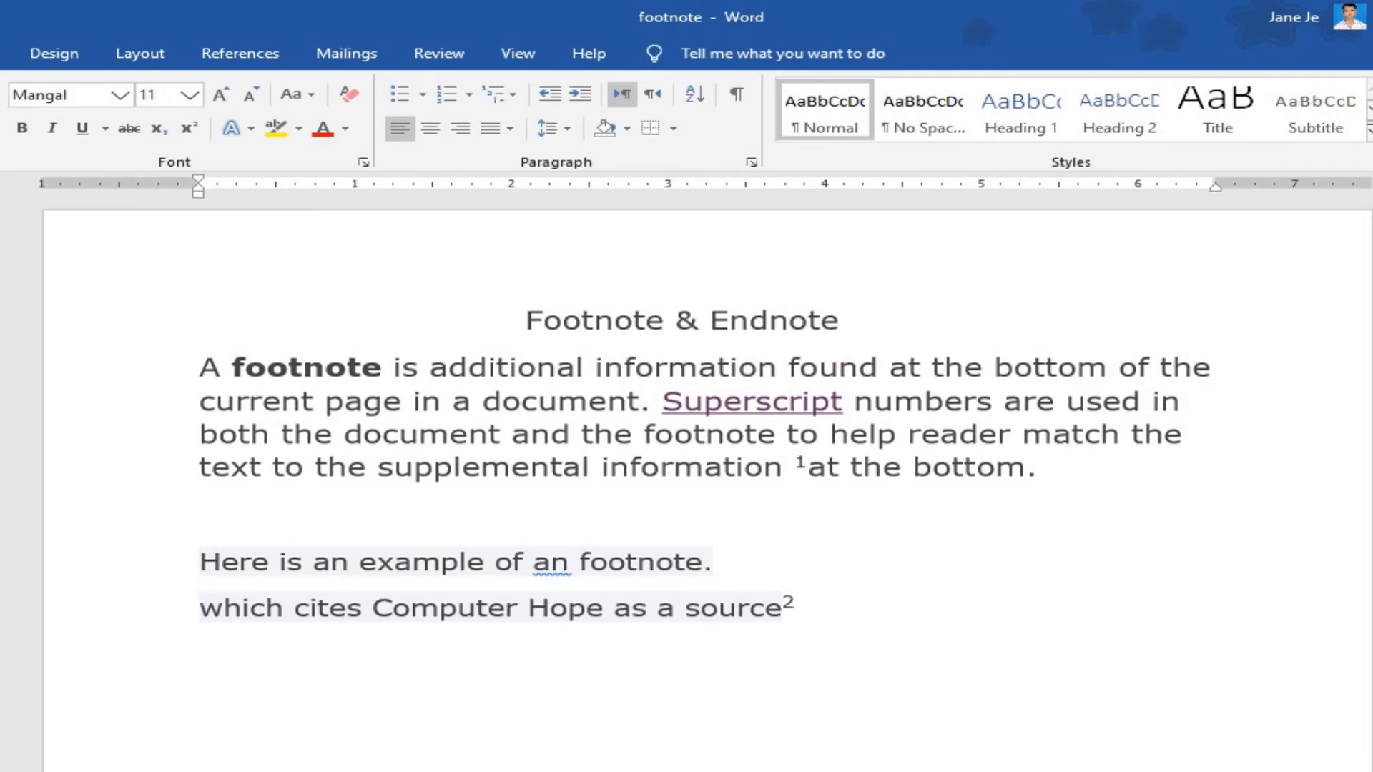
- Insert an endnote for the sentence "Computer is an electronic device." below the footnote examples
scroll(687, 471, down, 15)
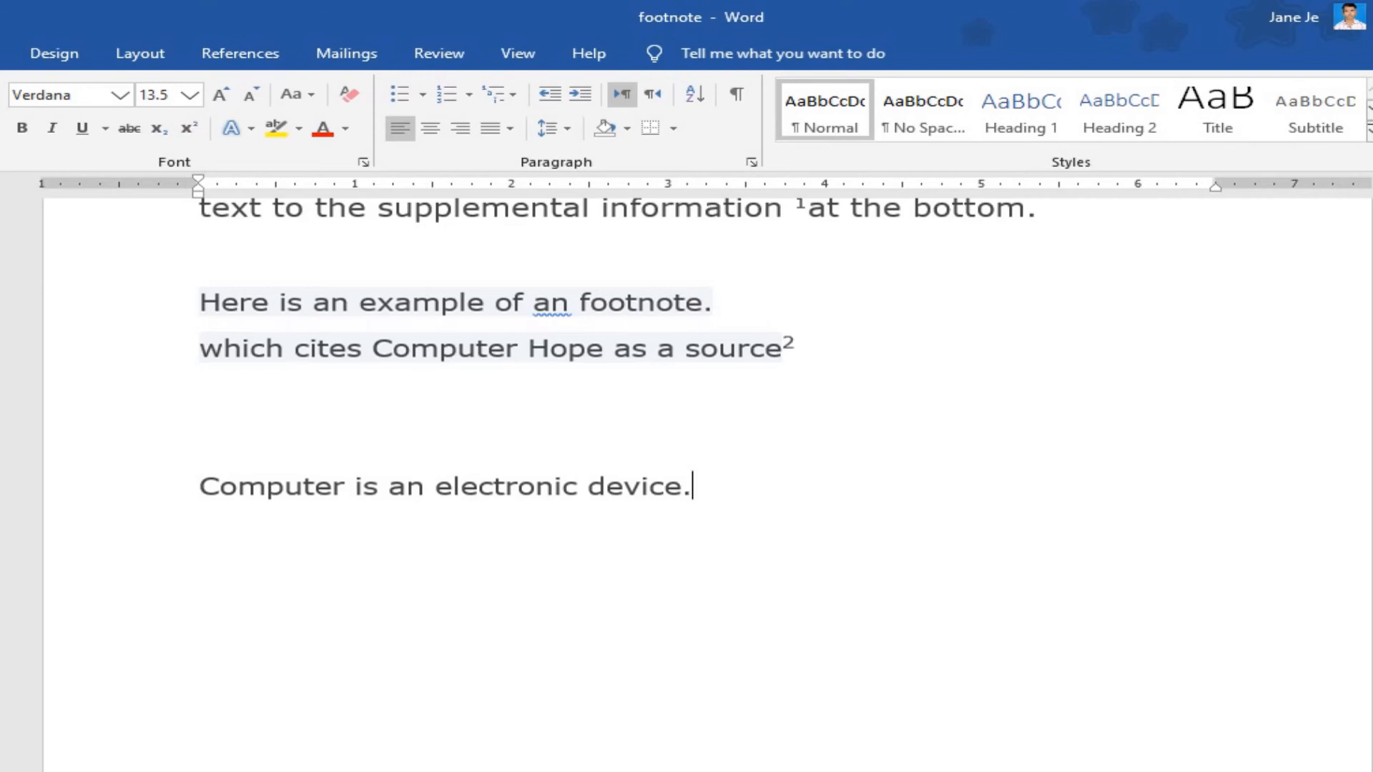
key(ctrl+shift+Left)
key(ctrl+shift+Left)
key(ctrl+shift+Left)
key(ctrl+shift+Left)
key(ctrl+shift+Left)
key(ctrl+shift+Left)
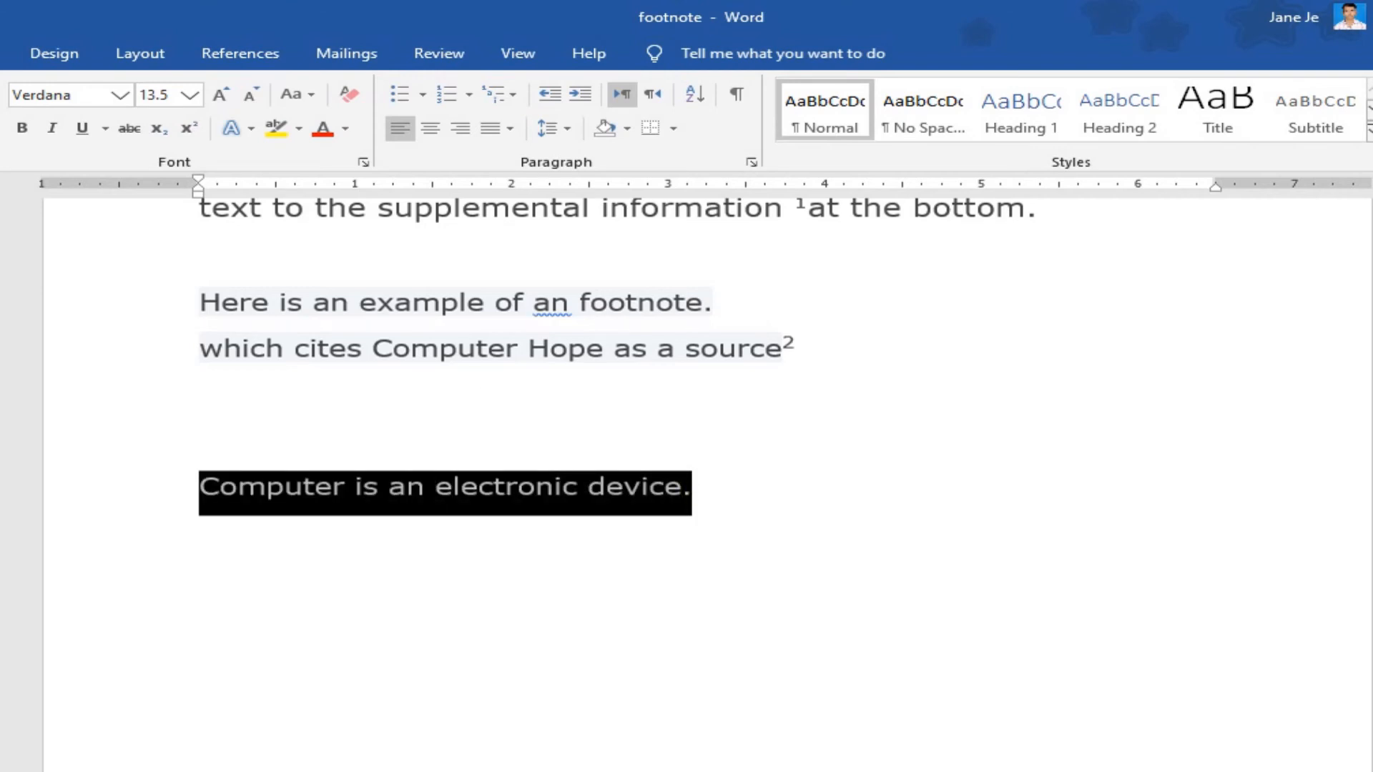
click(241, 53)
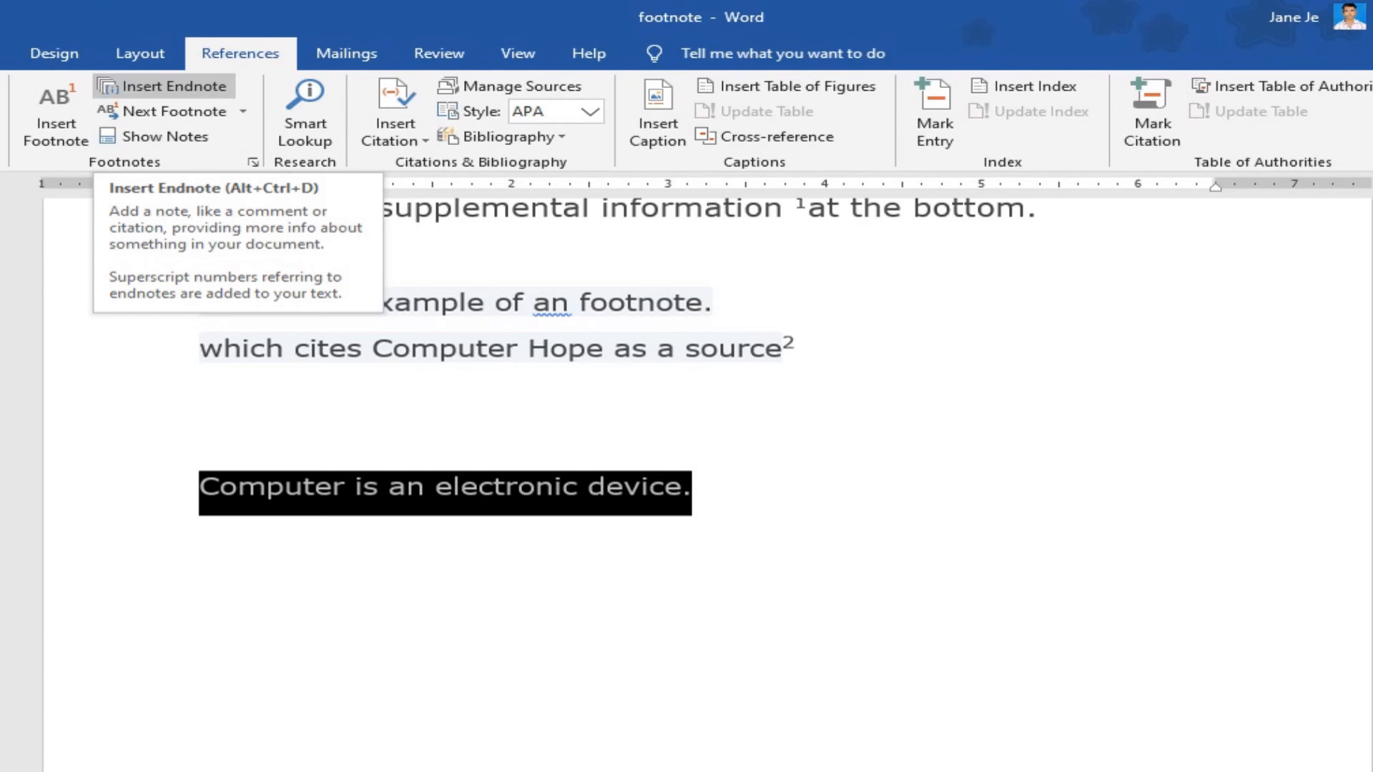
key(ctrl+alt+d)
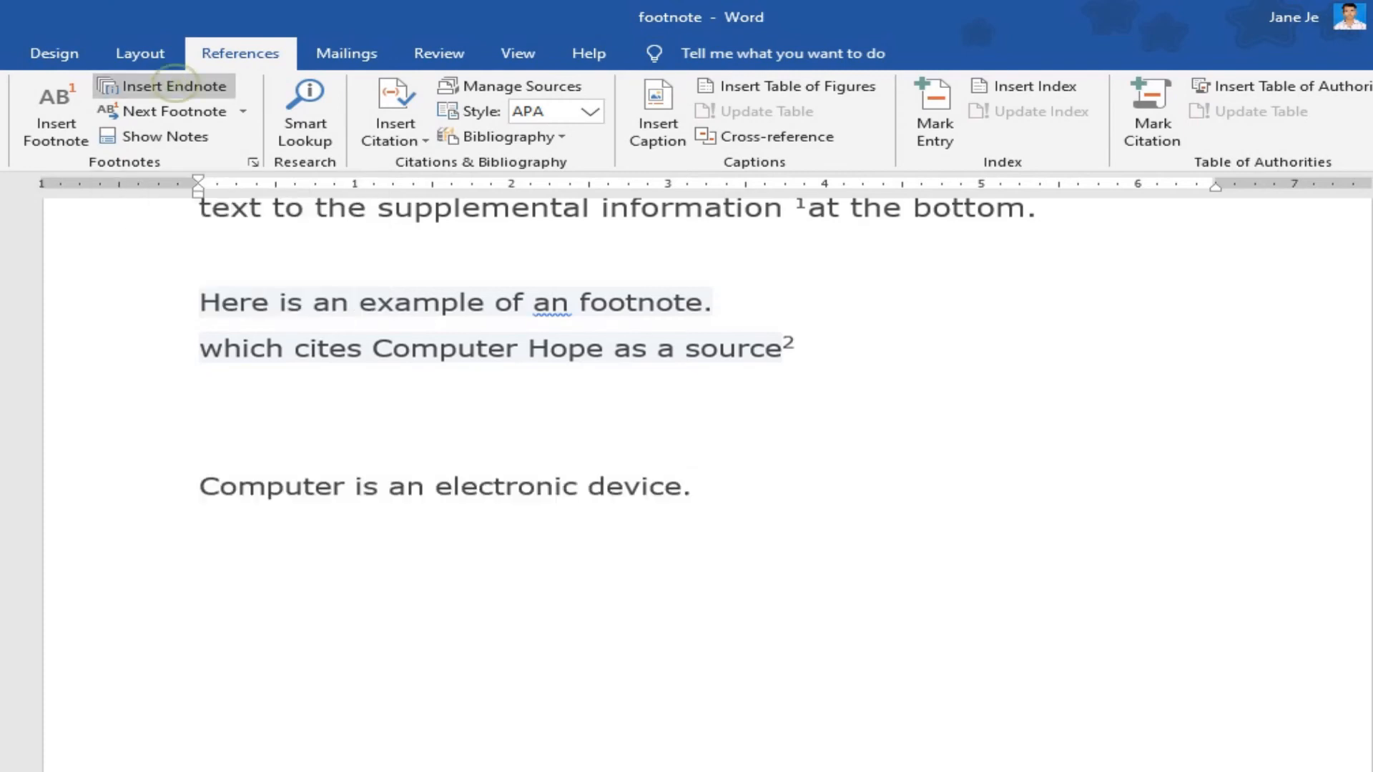
scroll(707, 475, down, 1)
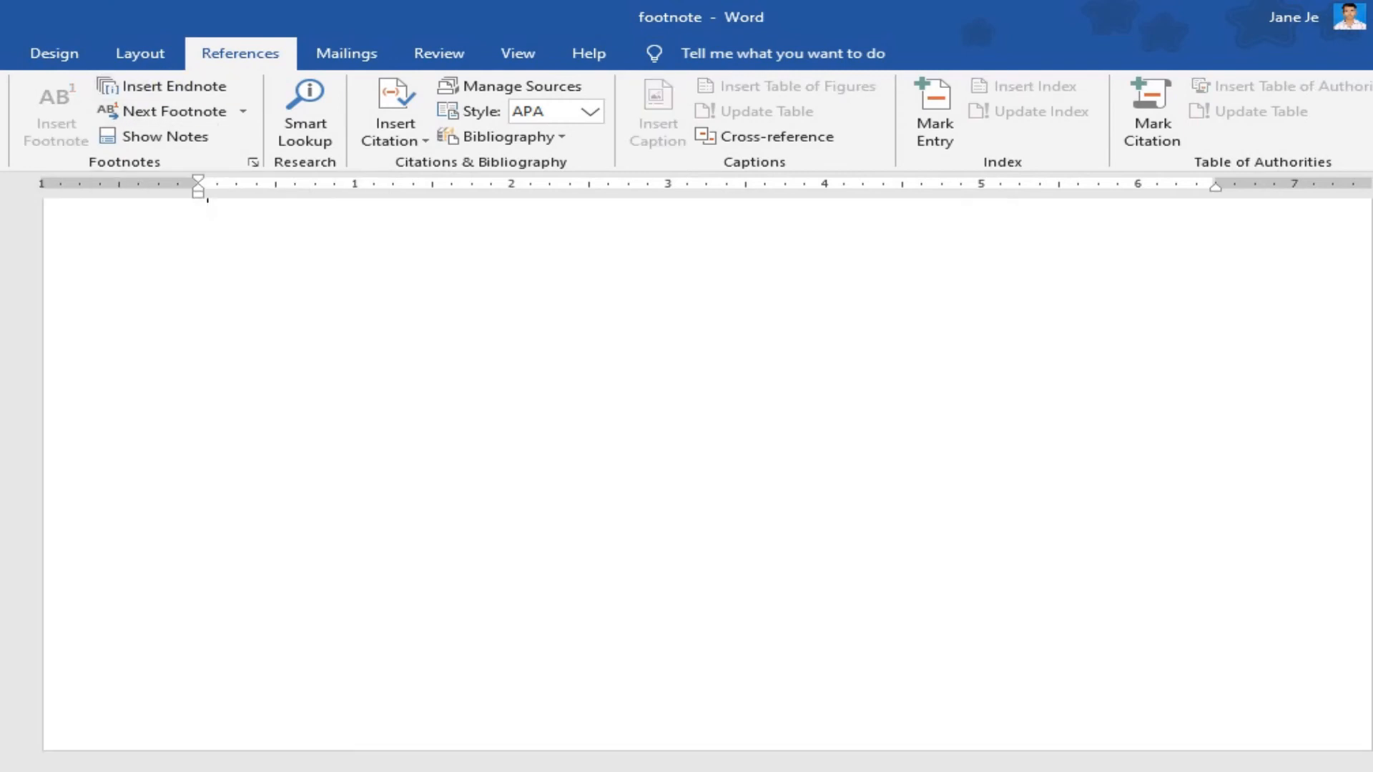
- Enter "संगणक" as the endnote text at the end of the document, using the Kruti Dev 011 font
scroll(707, 474, up, 3)
scroll(706, 474, down, 3)
scroll(707, 475, up, 4)
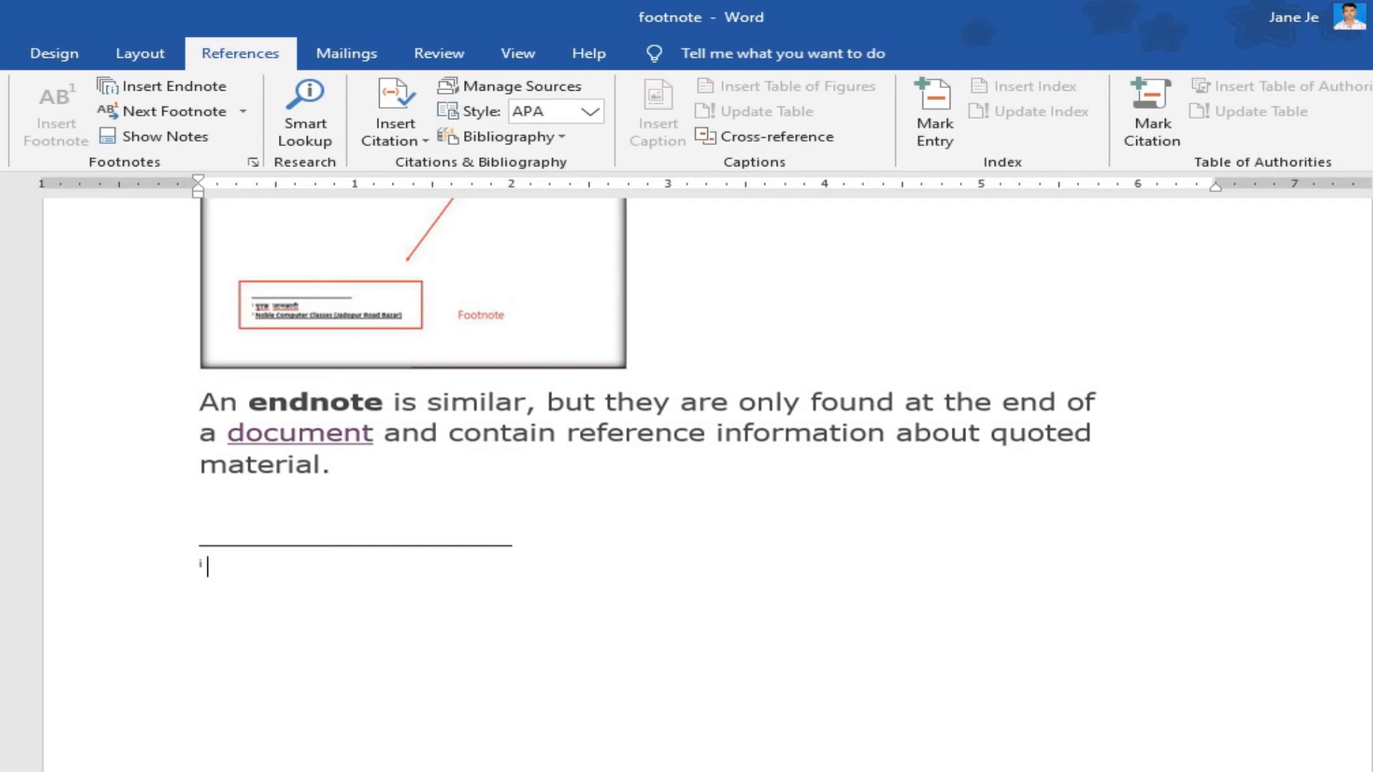
scroll(643, 429, up, 1)
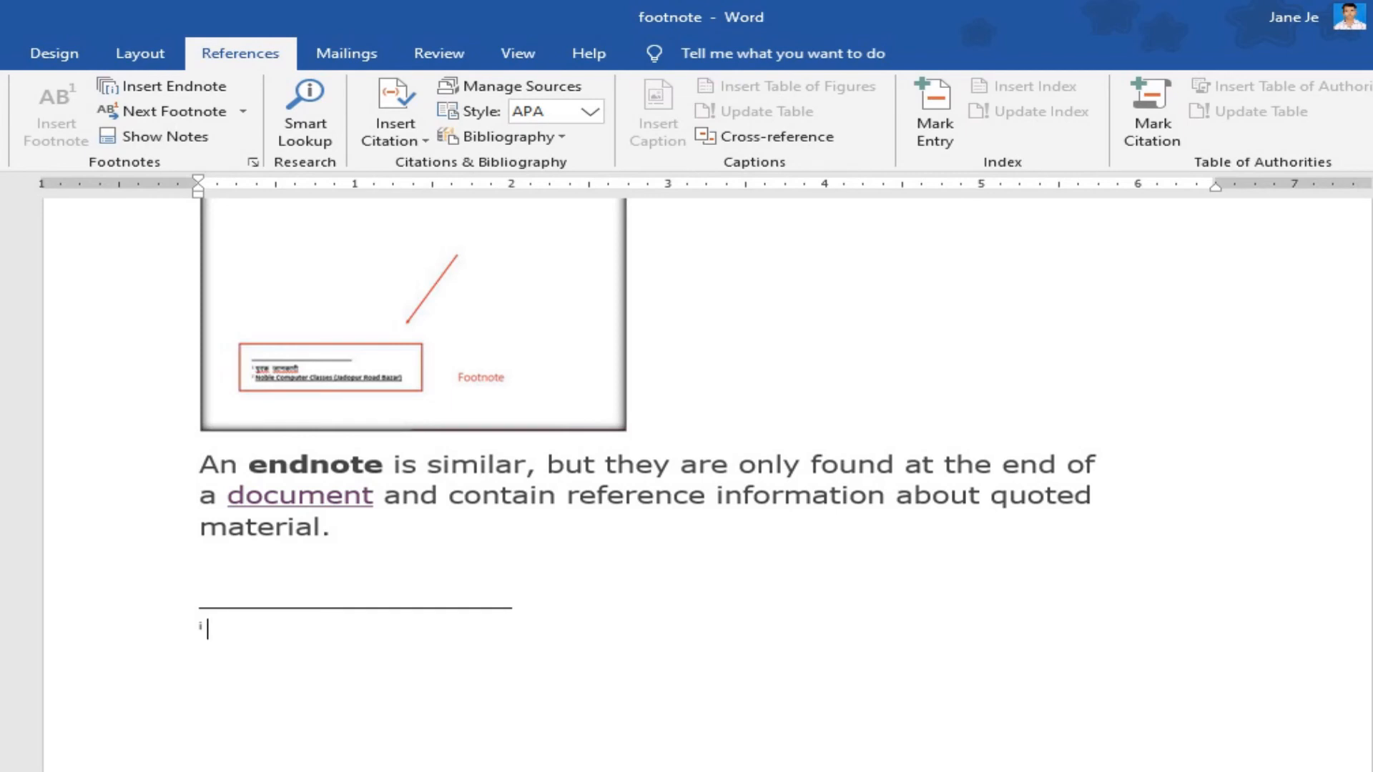
key(alt+h)
key(f)
key(f)
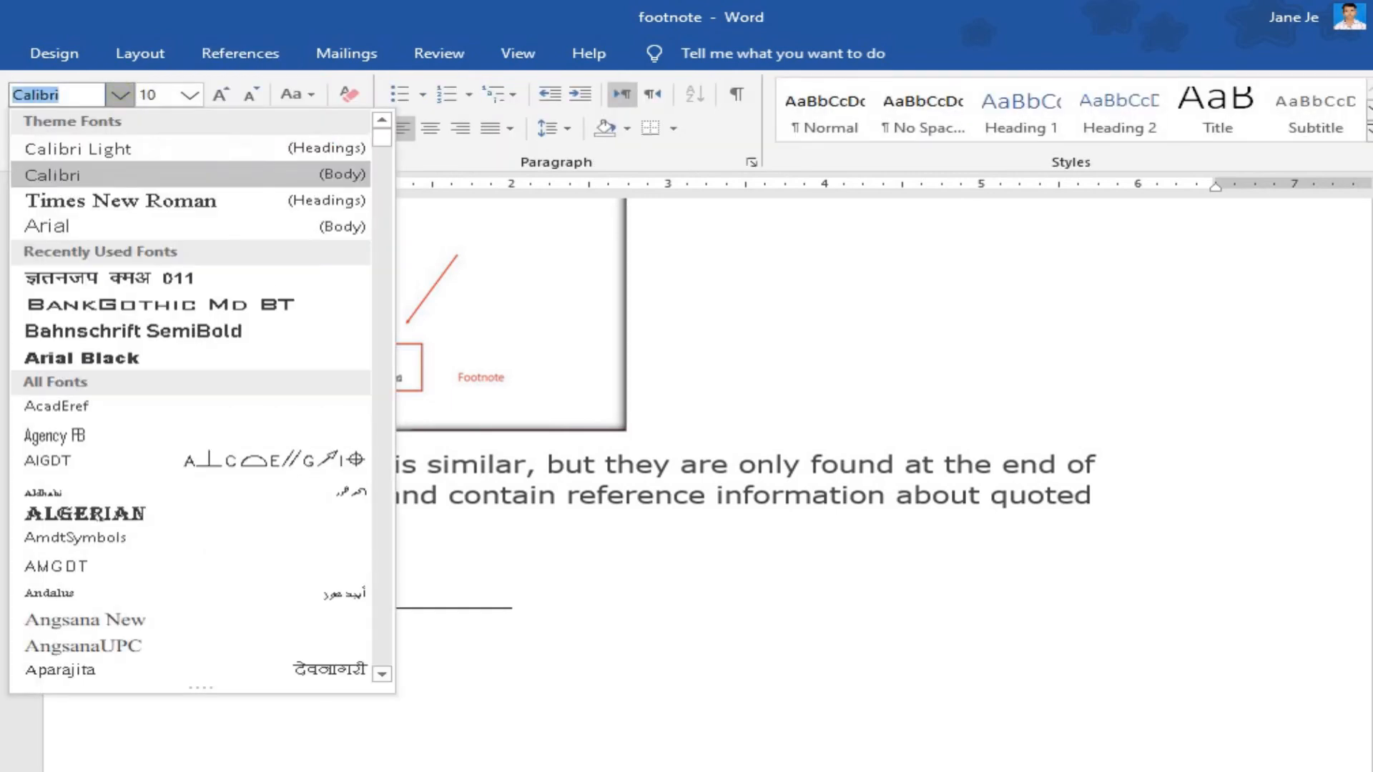
key(Return)
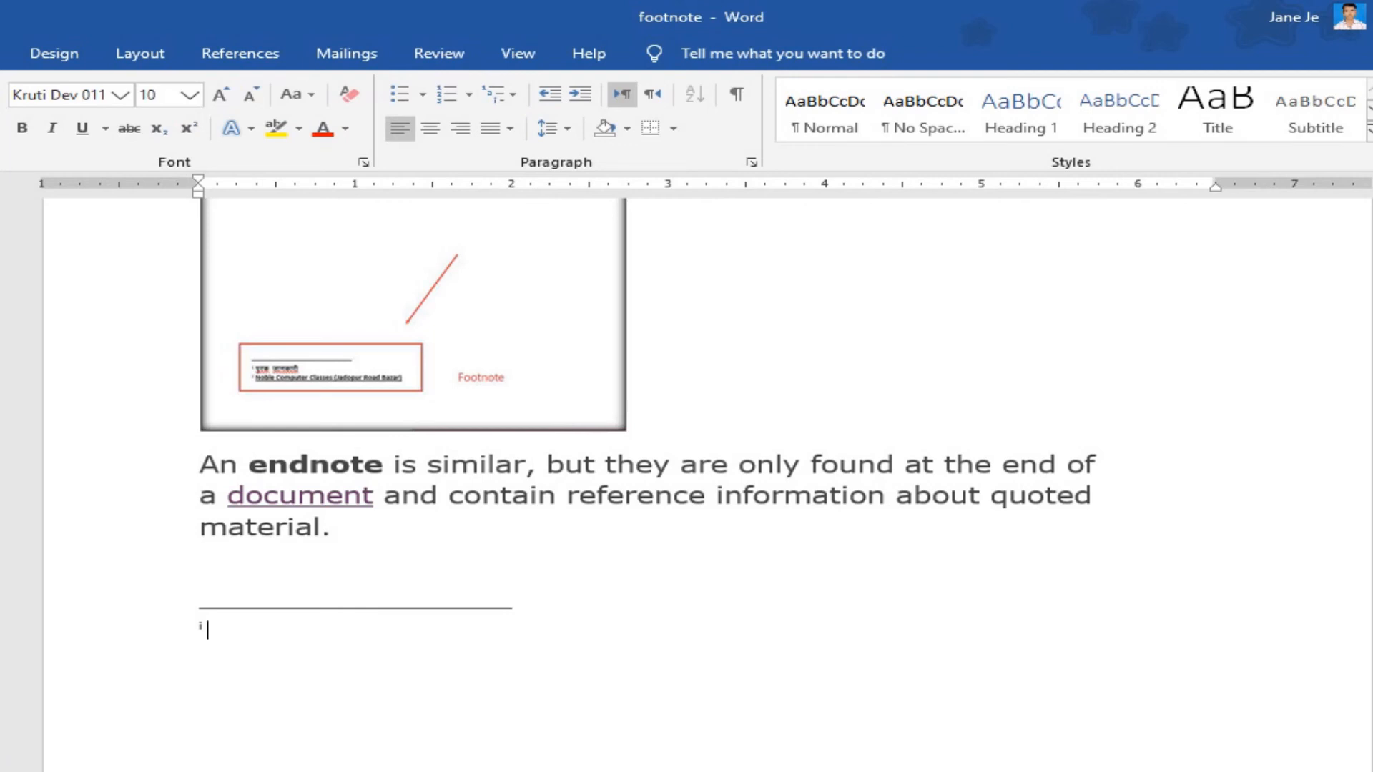
text(f)
key(BackSpace)
text(lax.kd)
- Return to the "Computer is an electronic device." sentence on the first page and try jumping to the next footnote from there
scroll(687, 486, up, 5)
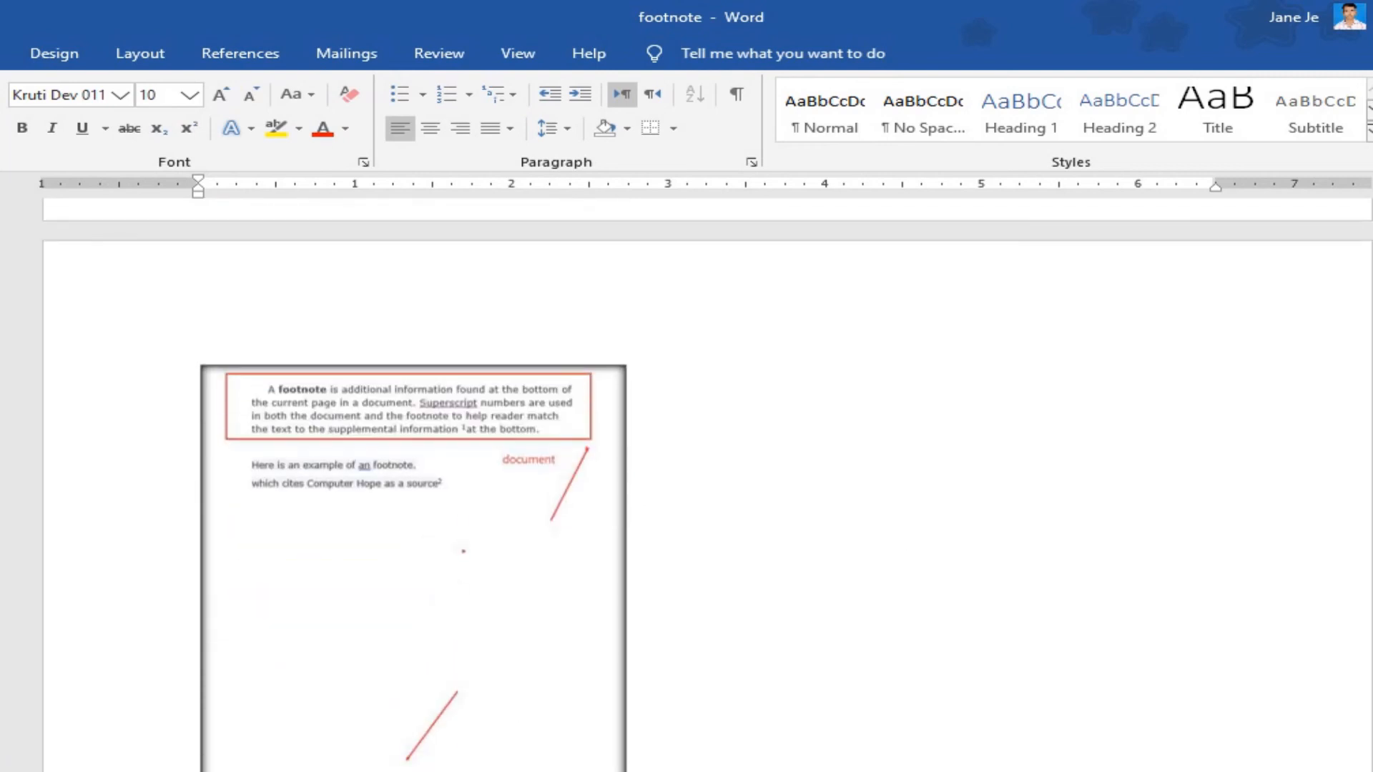
key(Page_Up)
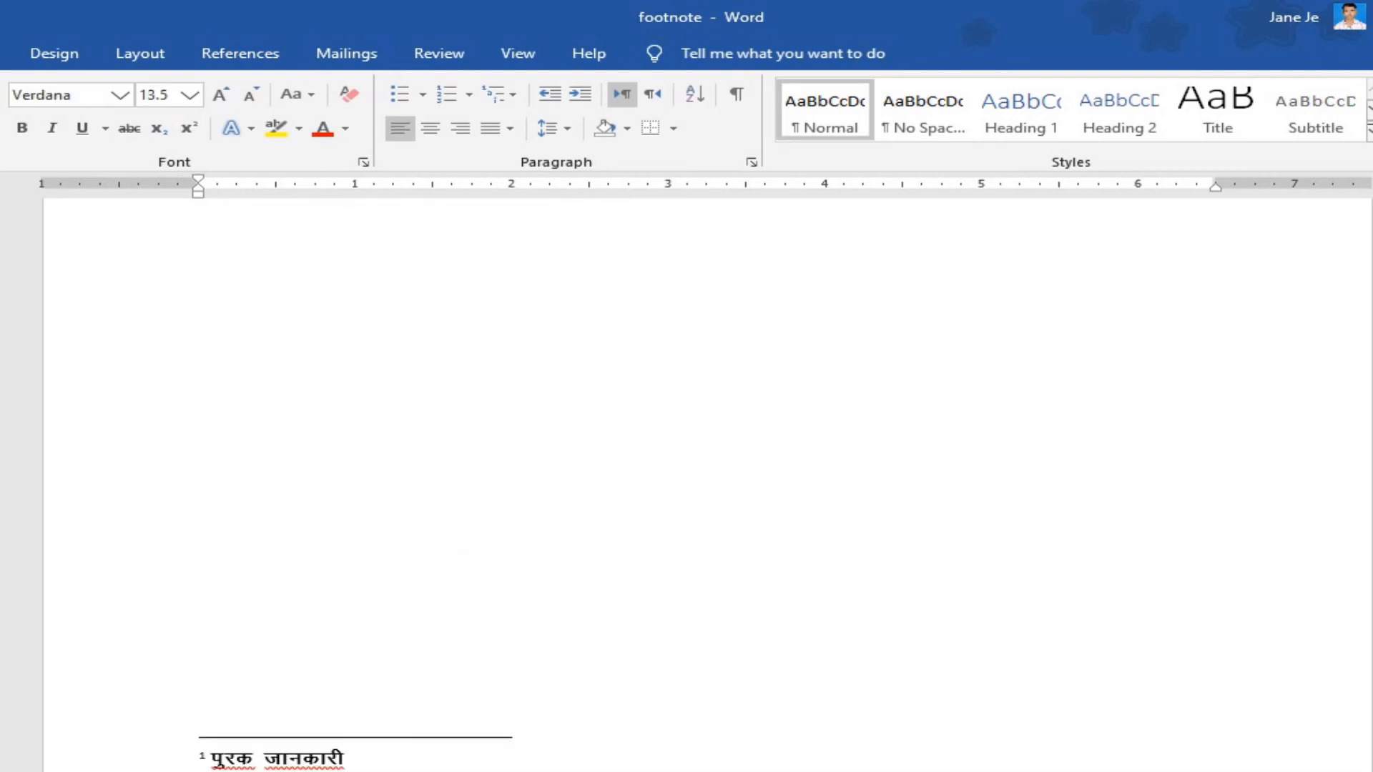
key(Page_Up)
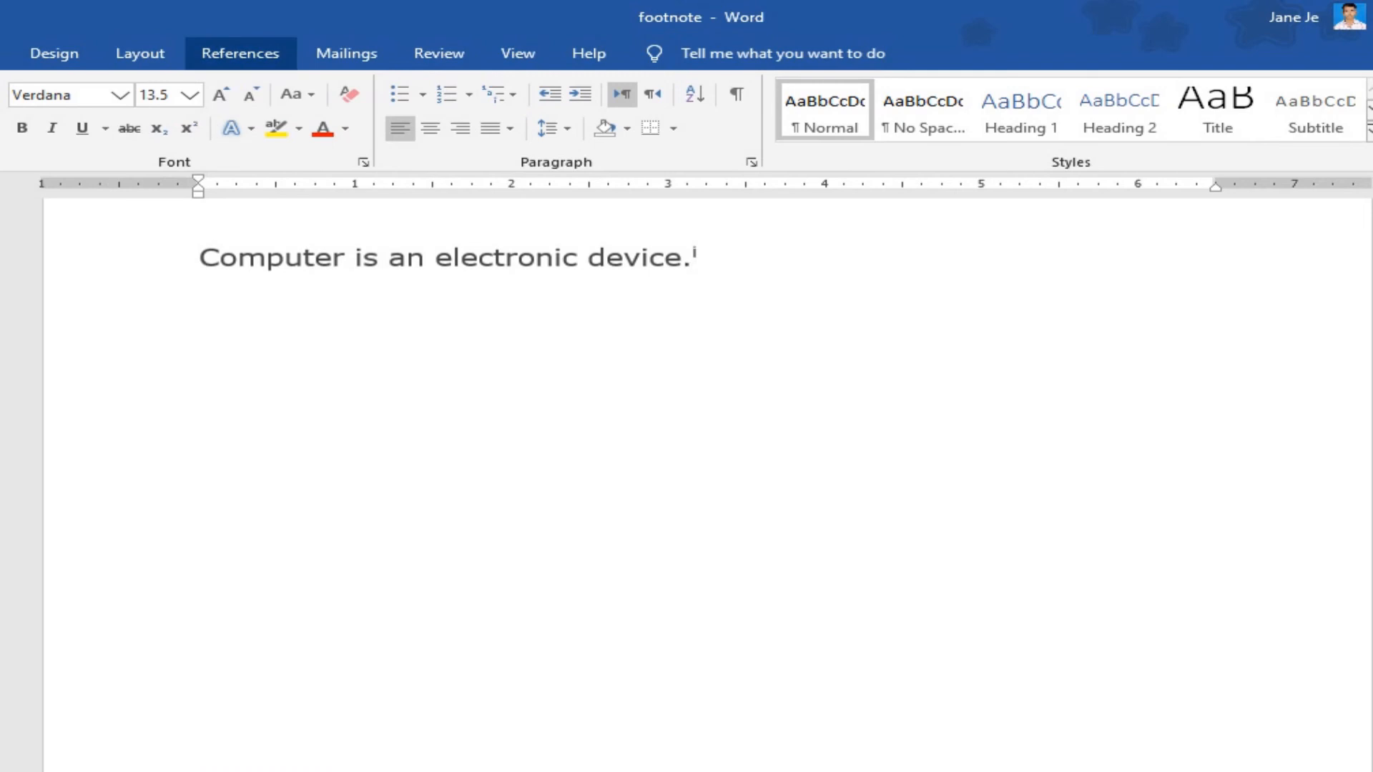
click(239, 53)
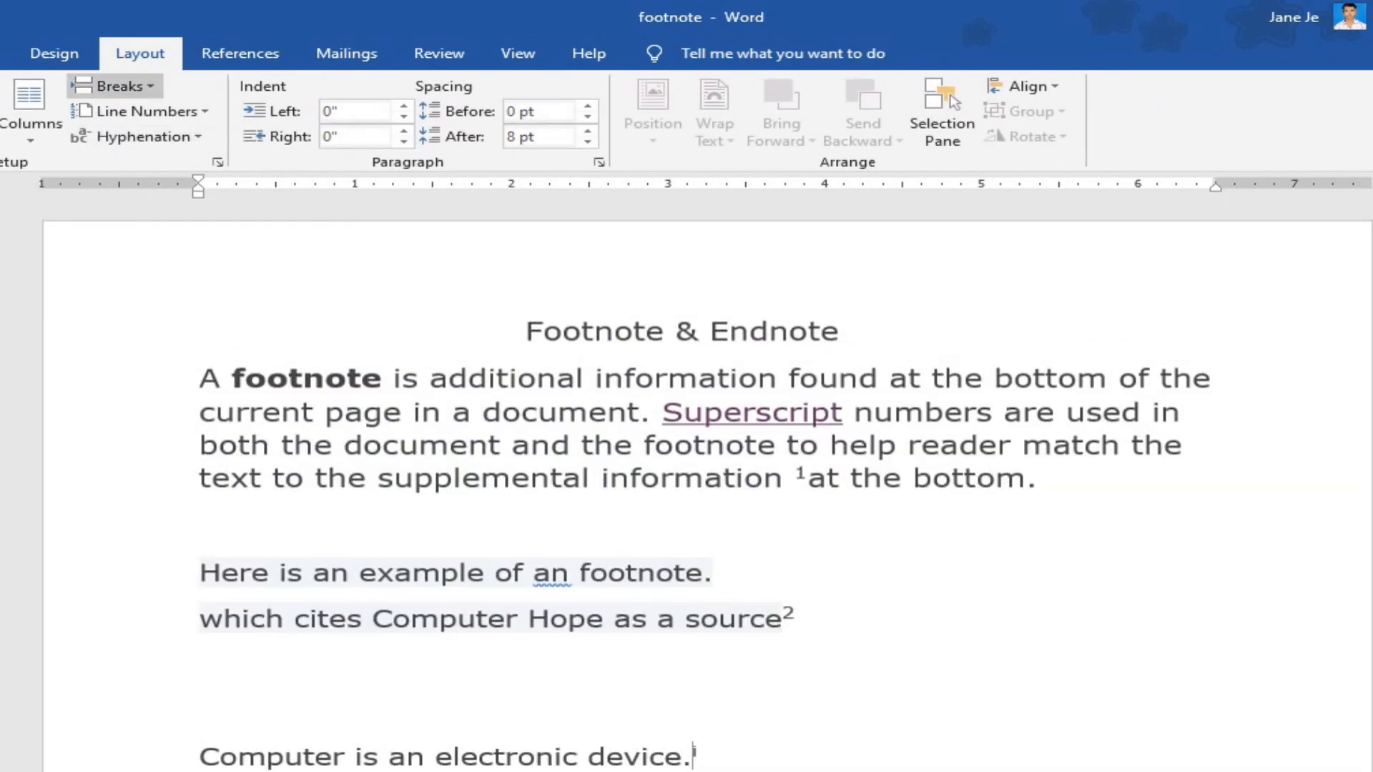
click(239, 52)
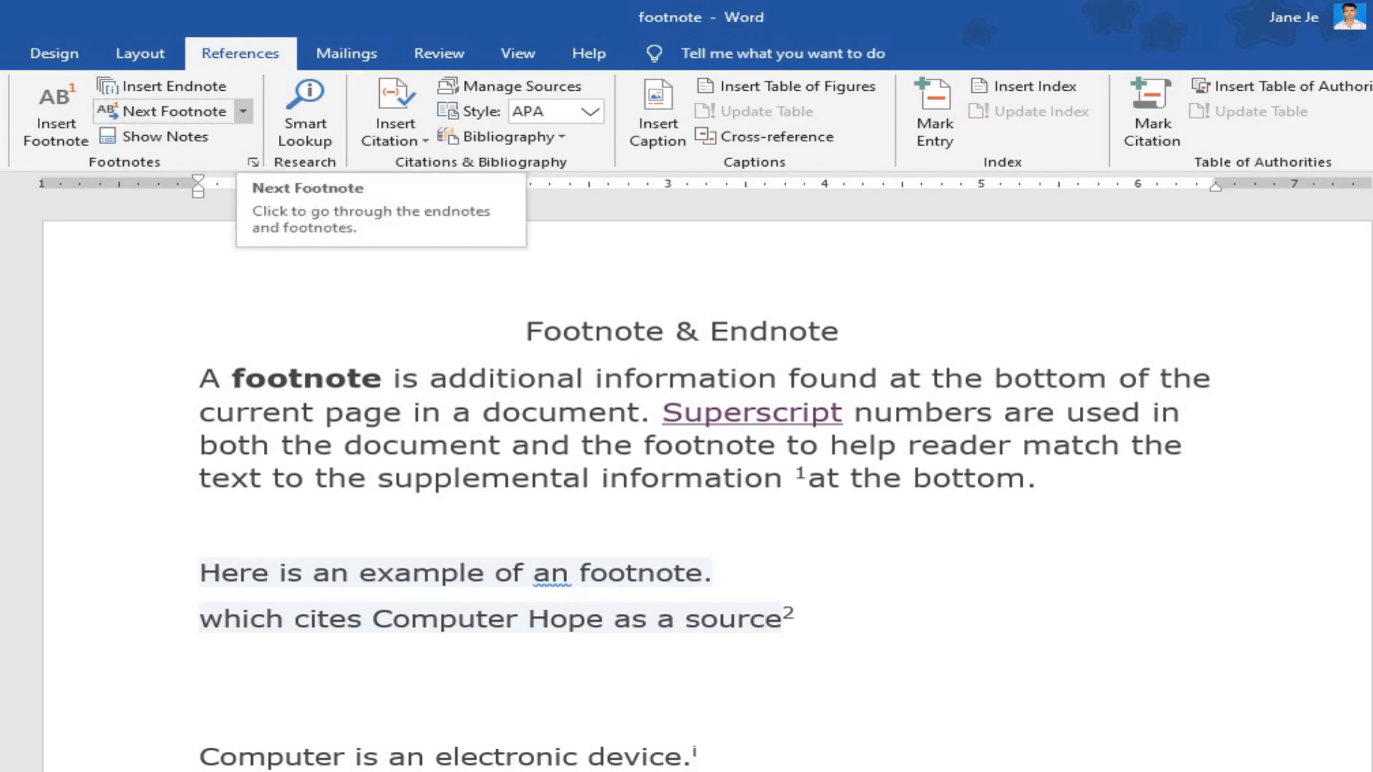
click(243, 111)
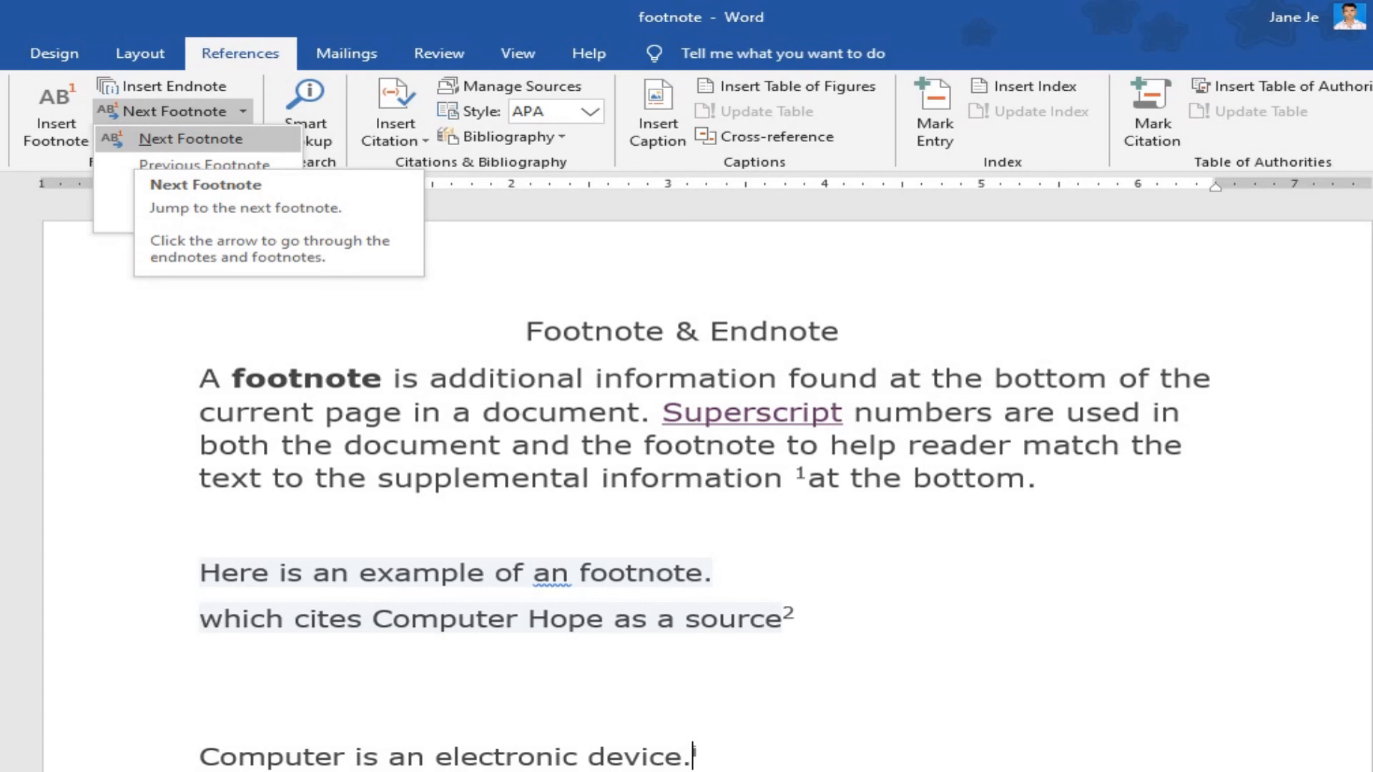
click(190, 139)
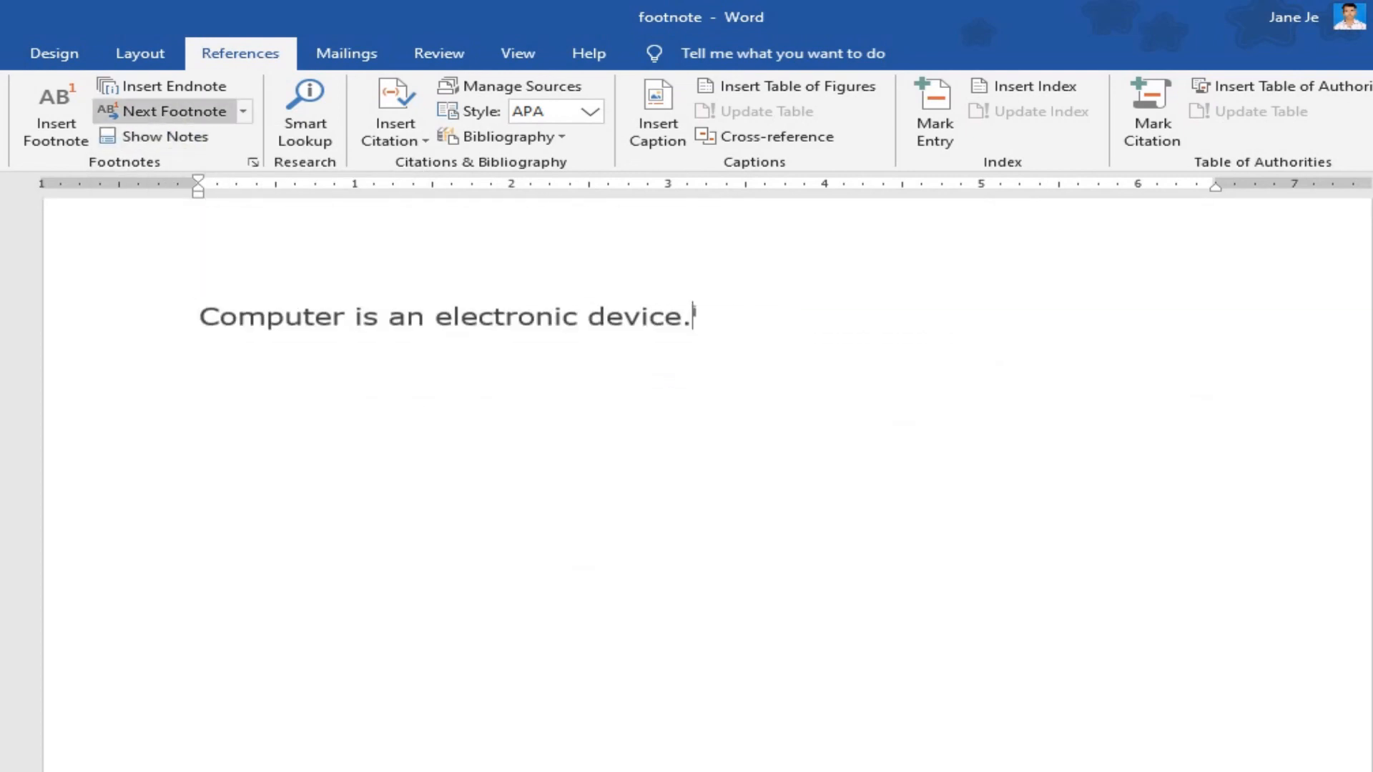
click(243, 111)
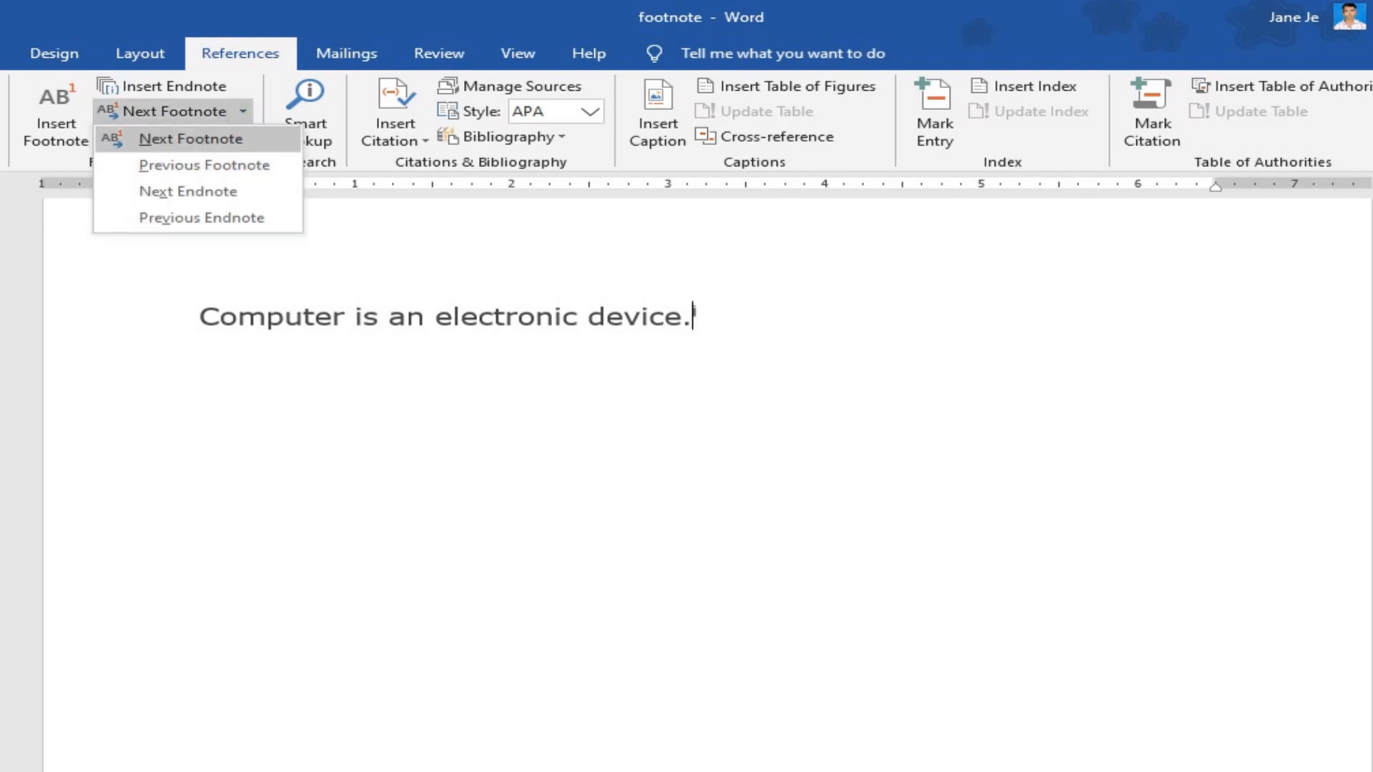
click(191, 140)
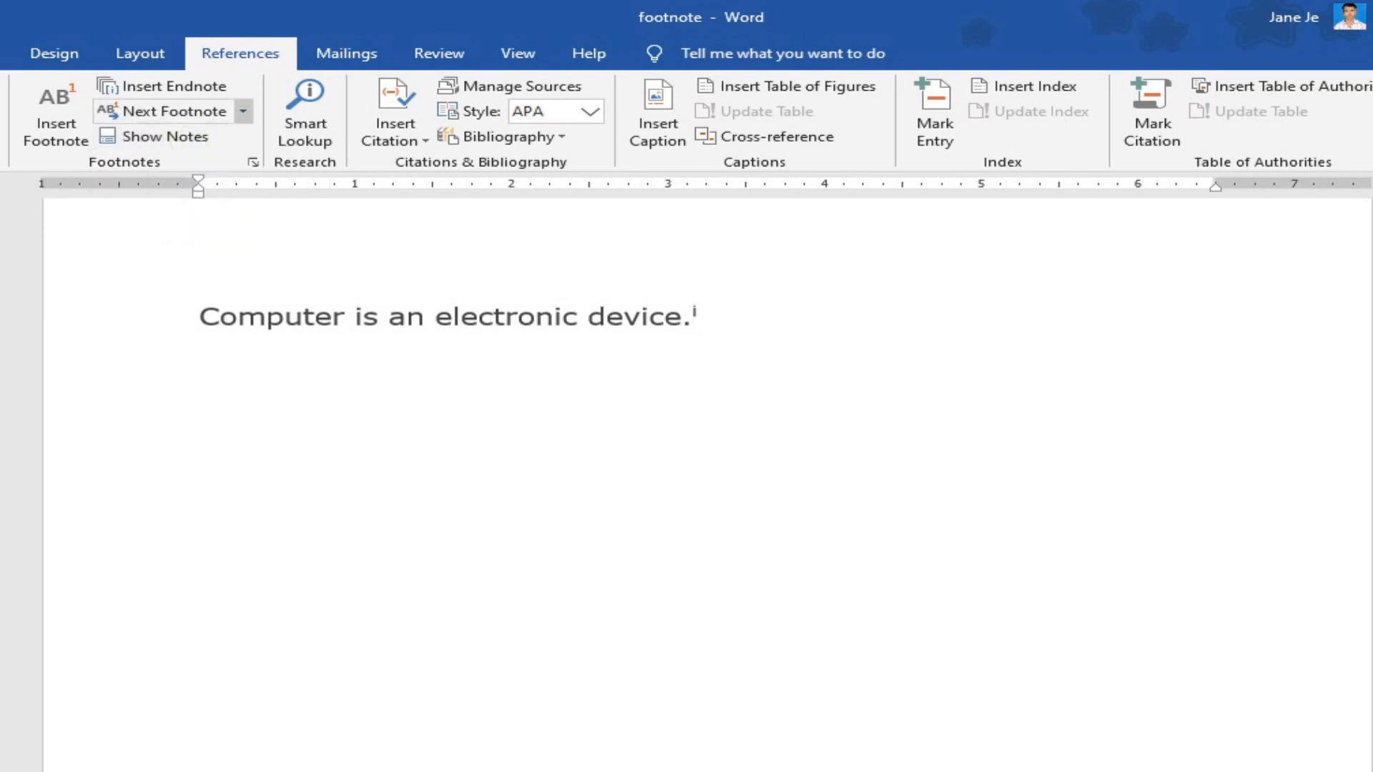
- Jump back through the previous footnote references, from the endnoted sentence to the second and first footnotes
click(243, 111)
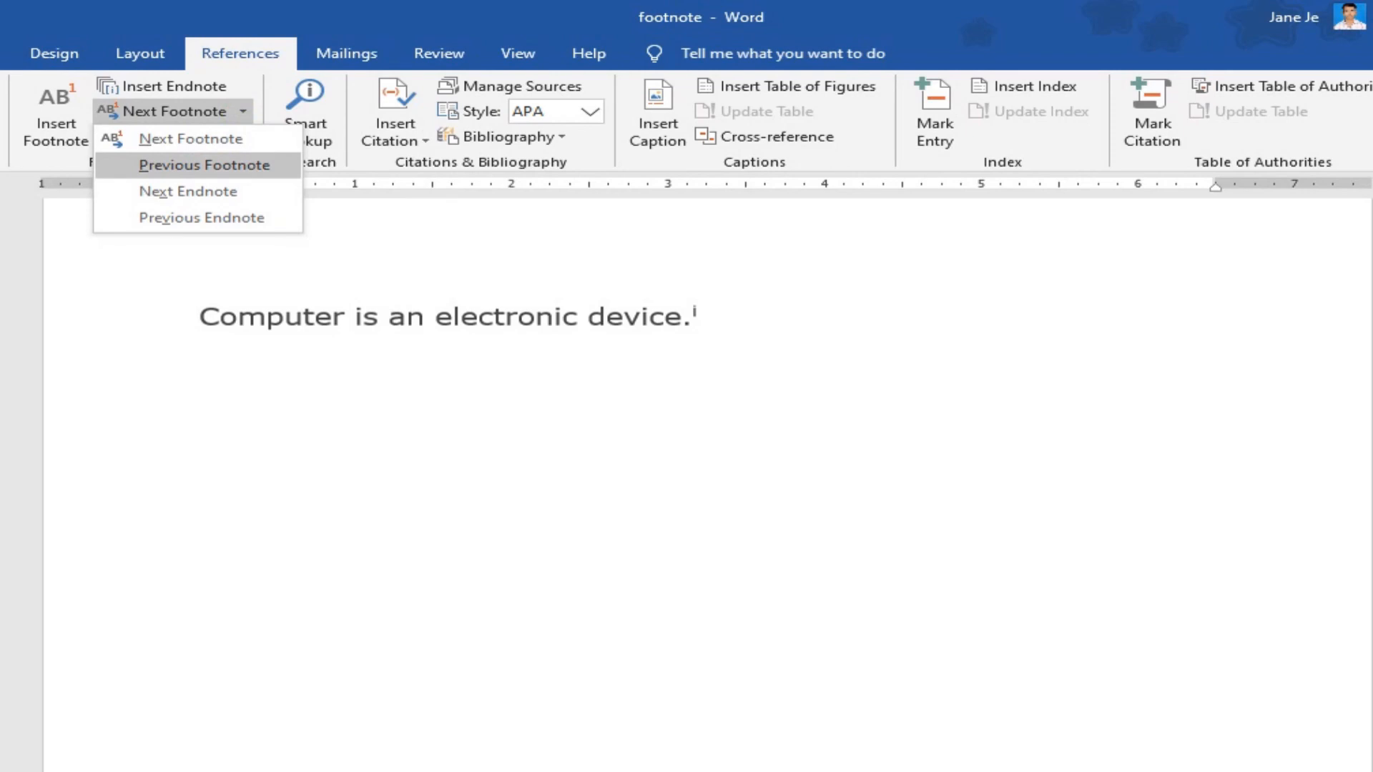
click(204, 165)
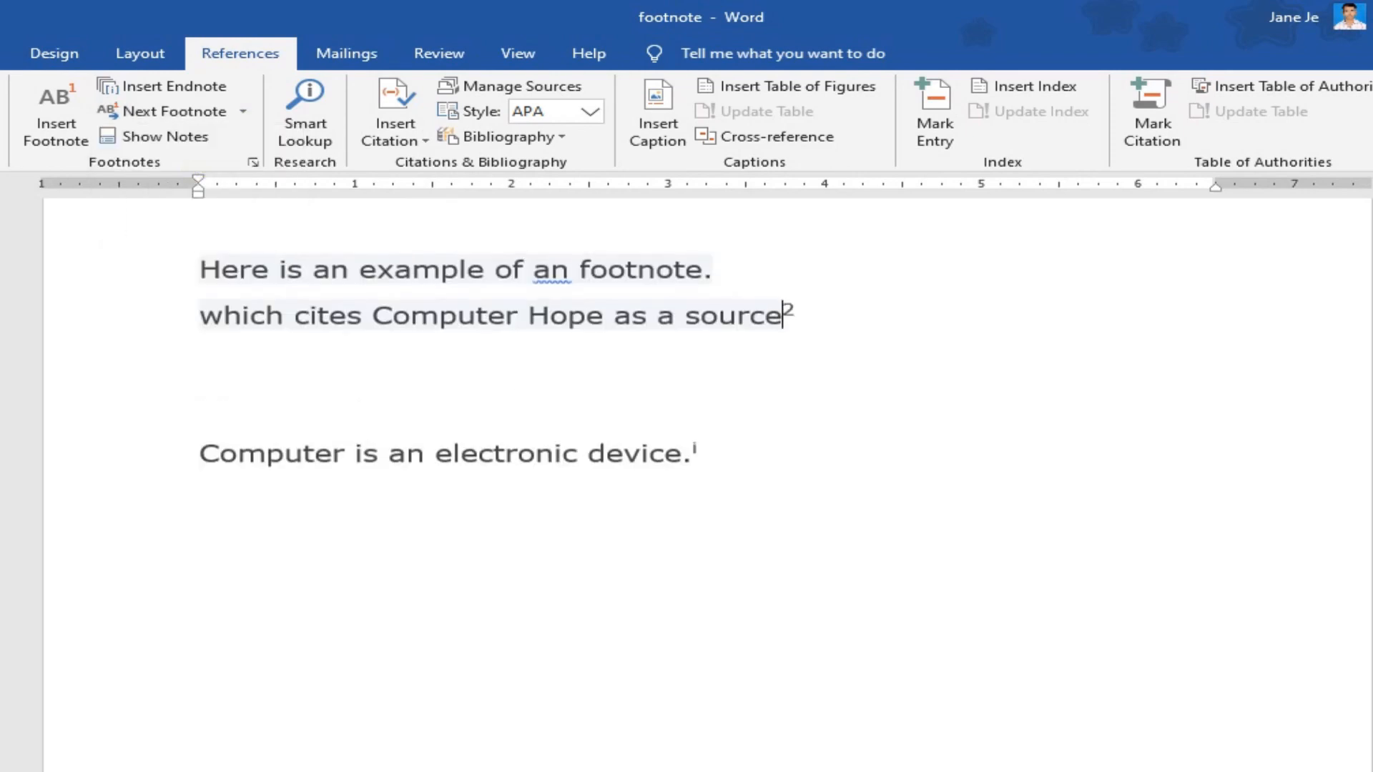
click(243, 110)
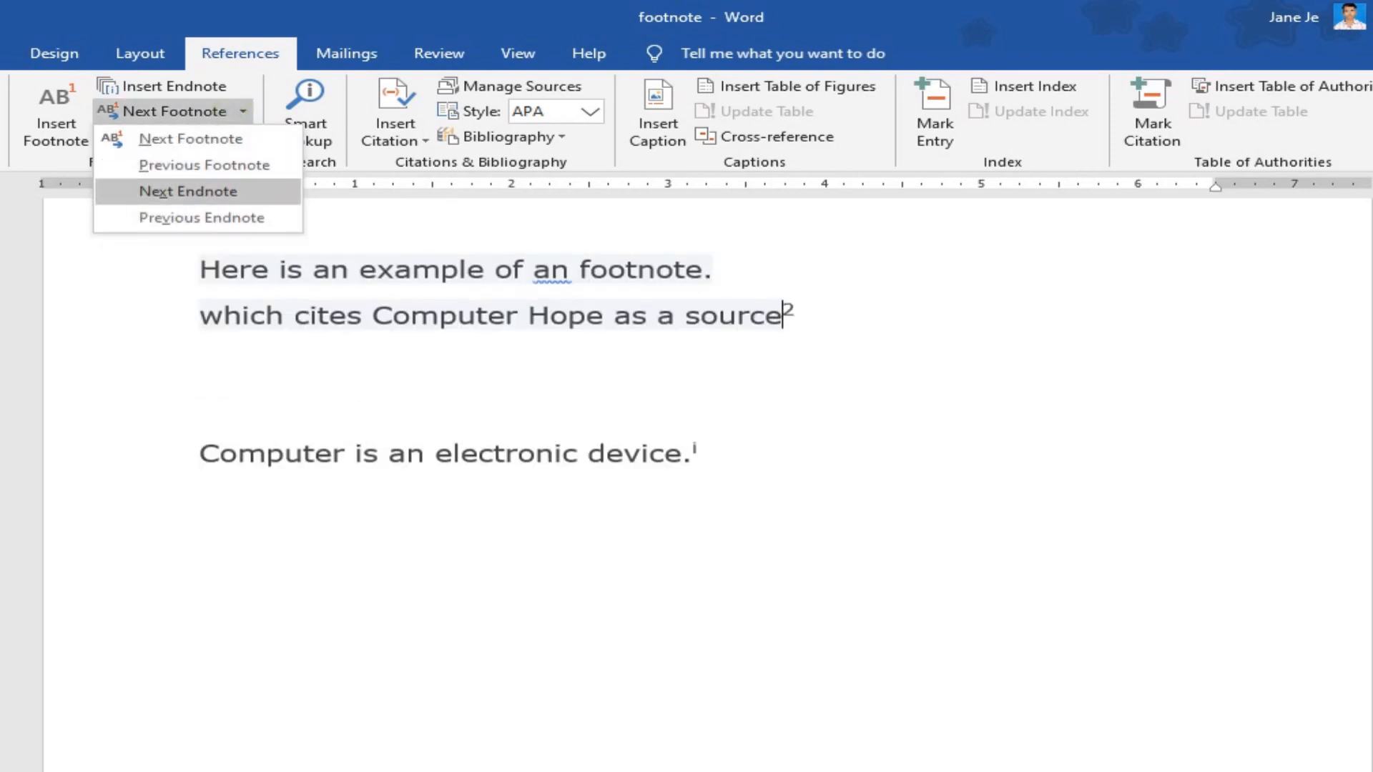
click(204, 164)
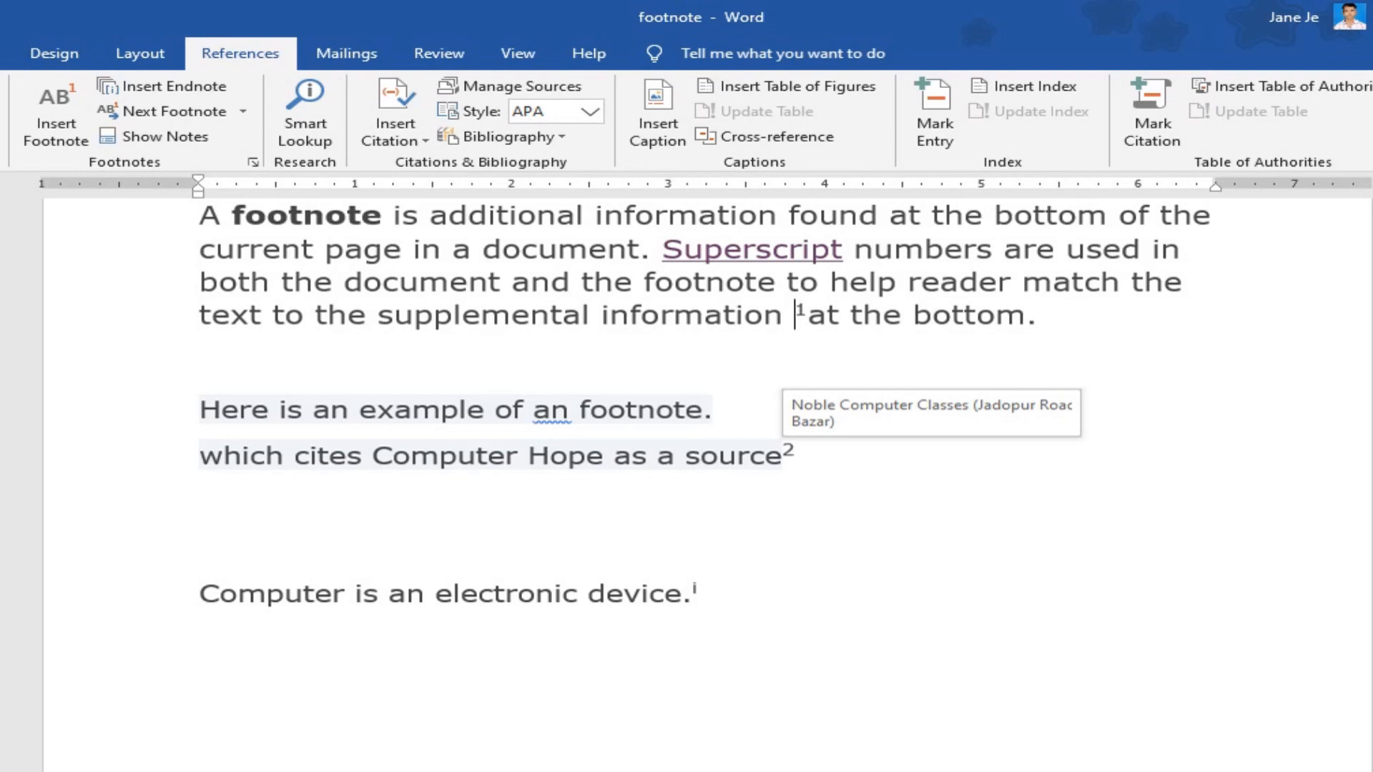
- Jump to the next endnote reference from the first footnote, and try the next and previous endnote navigation again
click(243, 111)
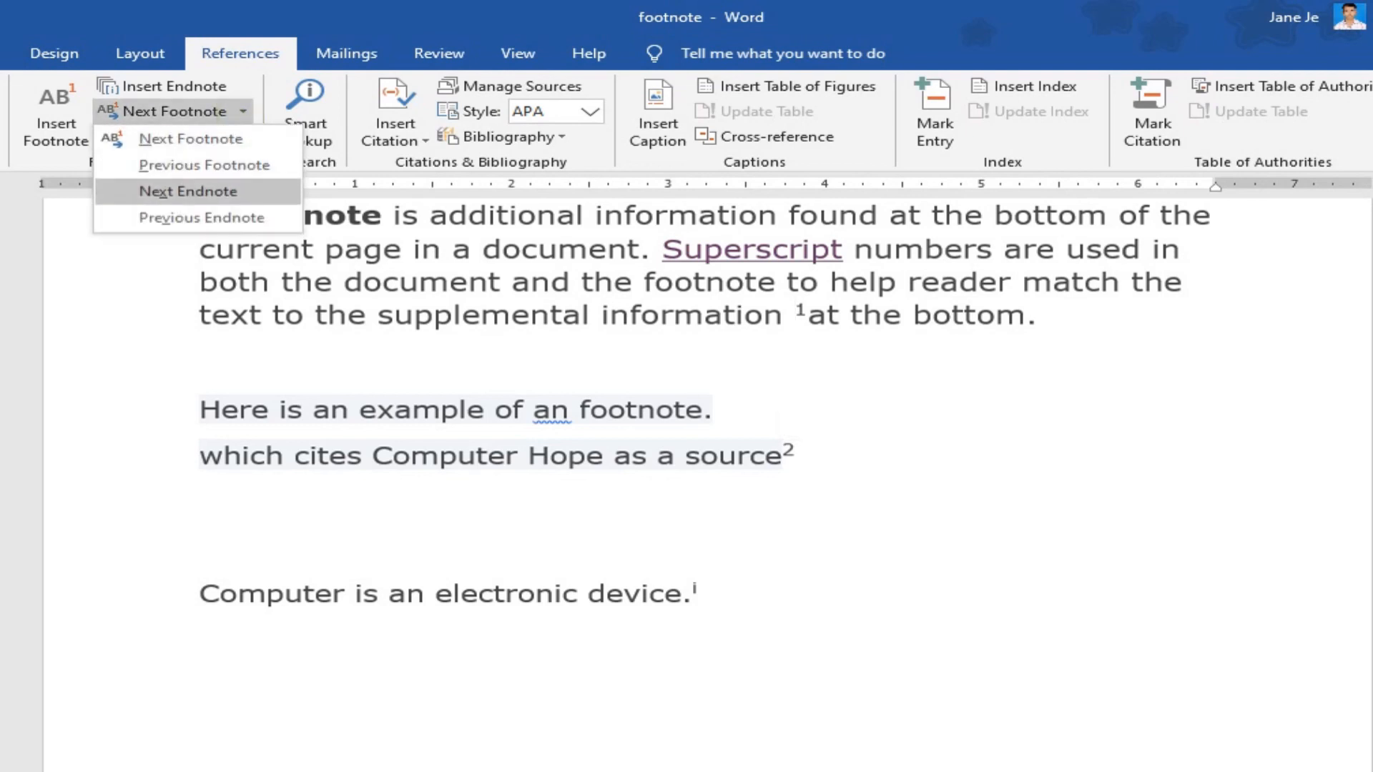
click(187, 191)
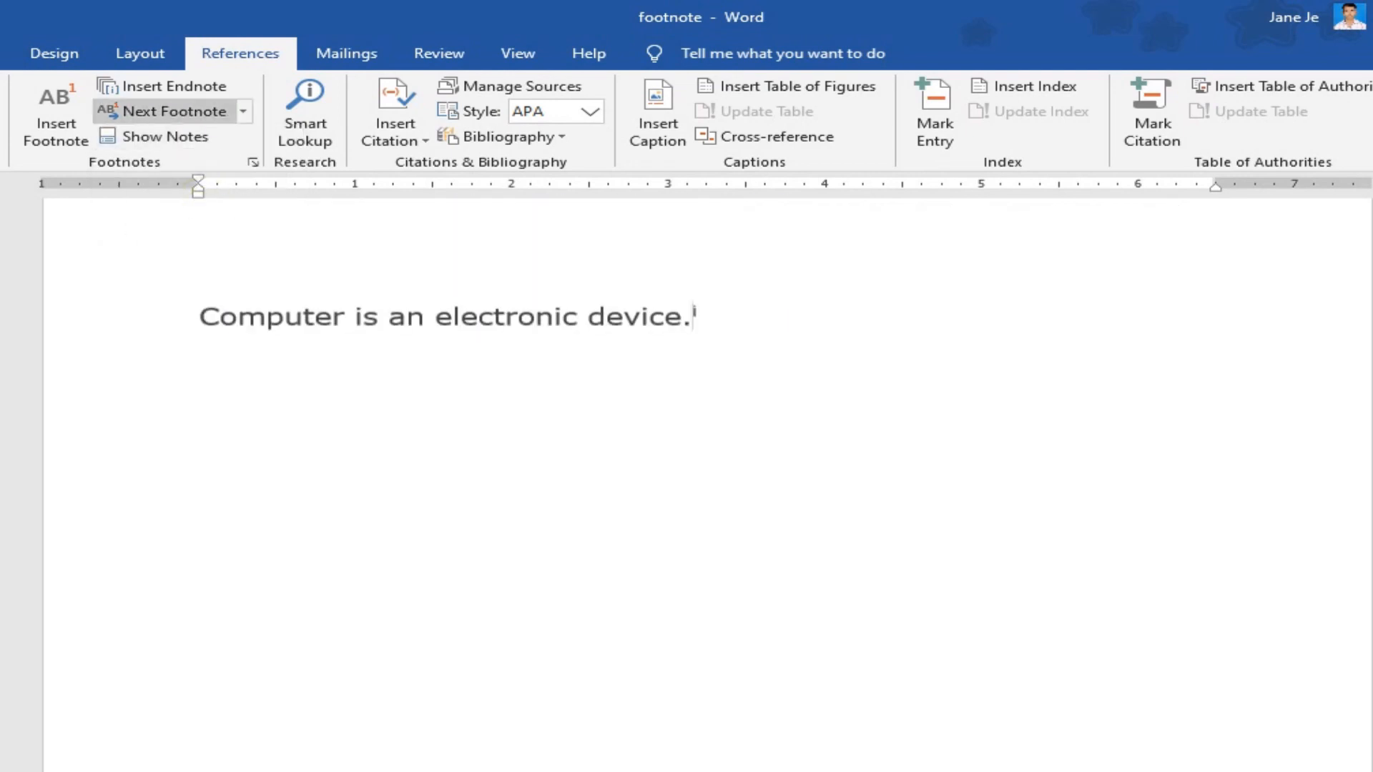
click(243, 111)
click(188, 191)
click(243, 110)
click(202, 211)
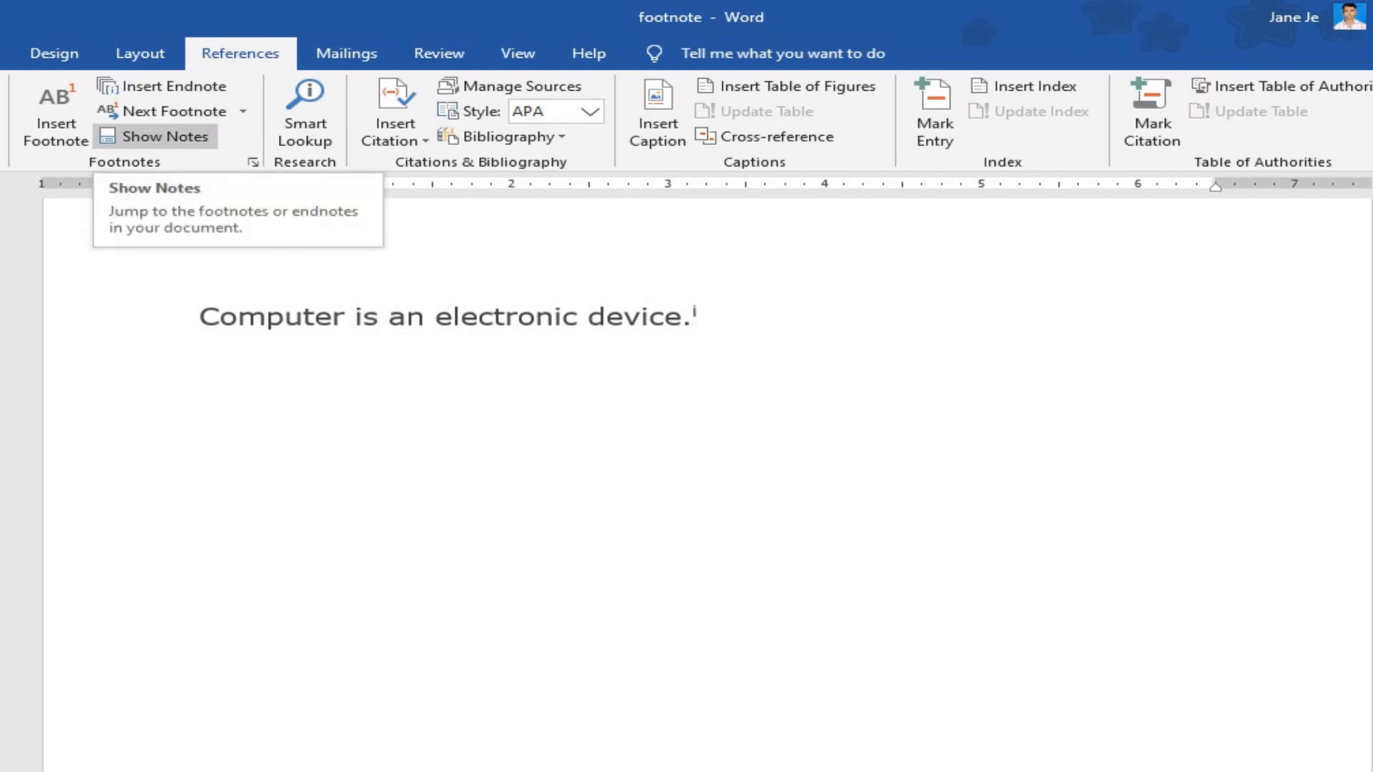
- Show the footnote area of the document and return to the second footnote's reference in the text
click(156, 136)
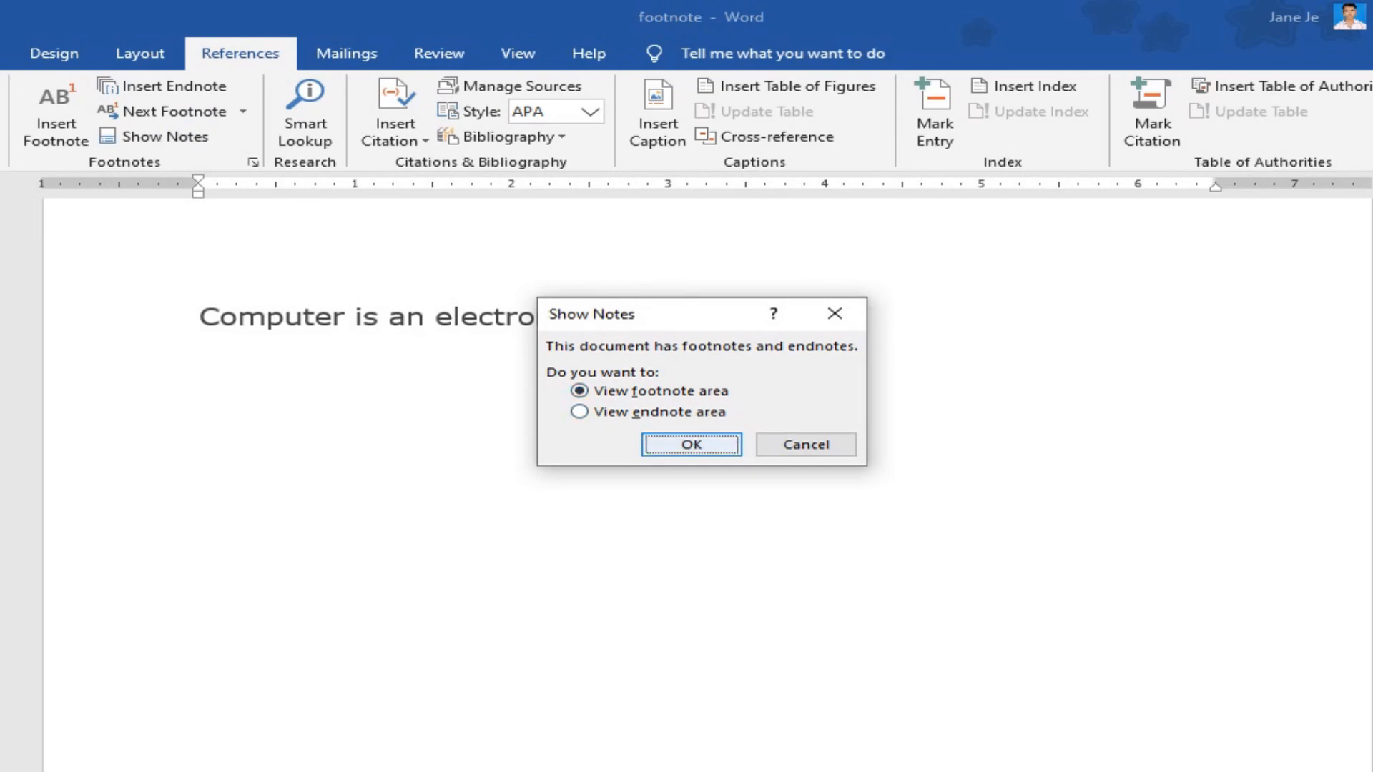
key(Return)
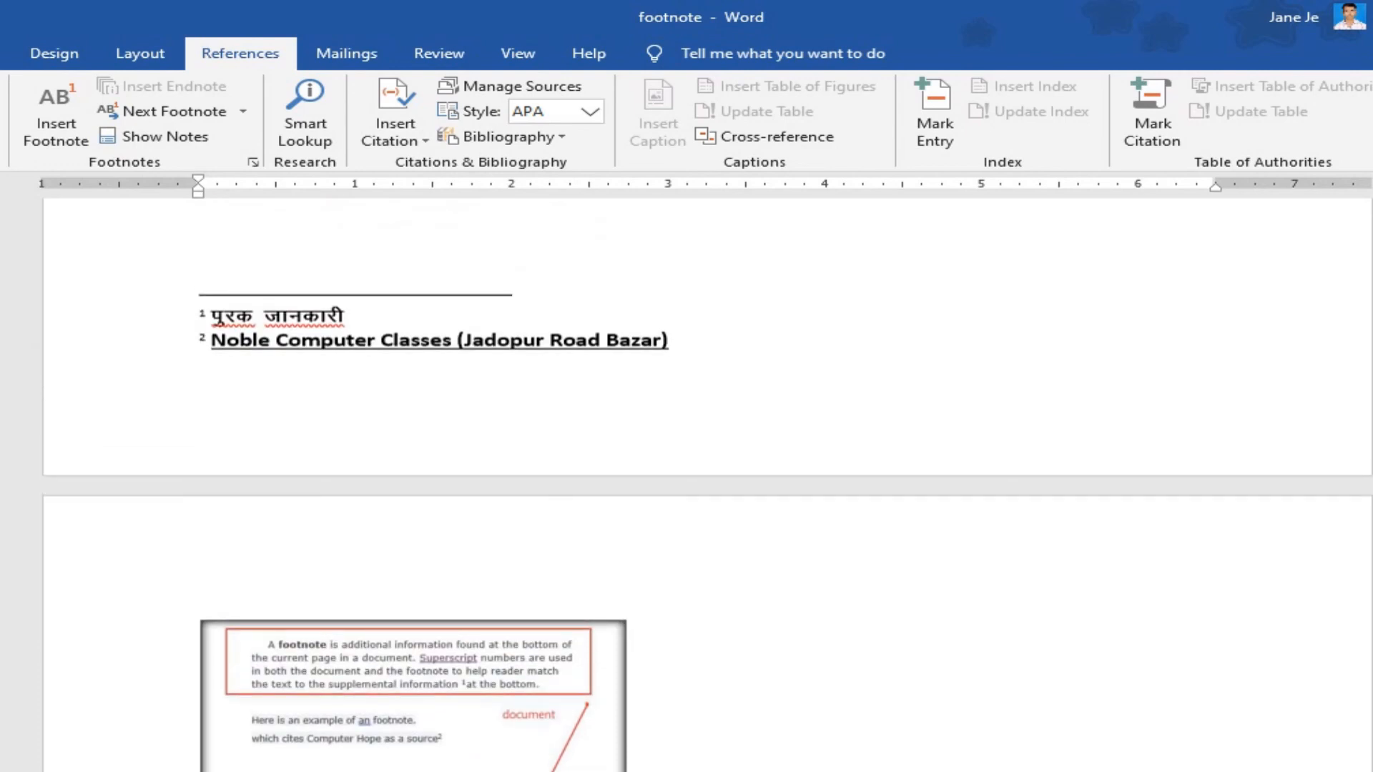
click(154, 136)
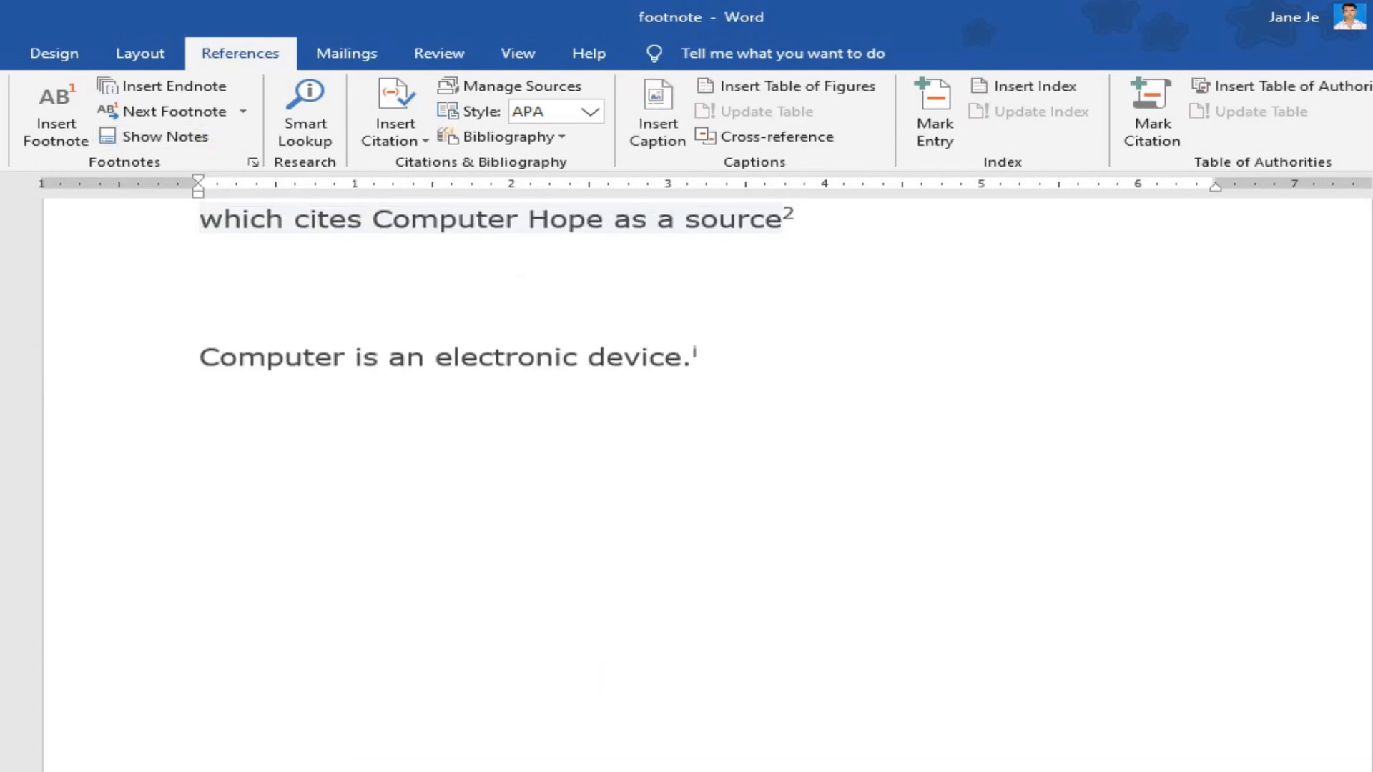
- Show the endnote area of the document to view the endnote text below its separator line
click(154, 135)
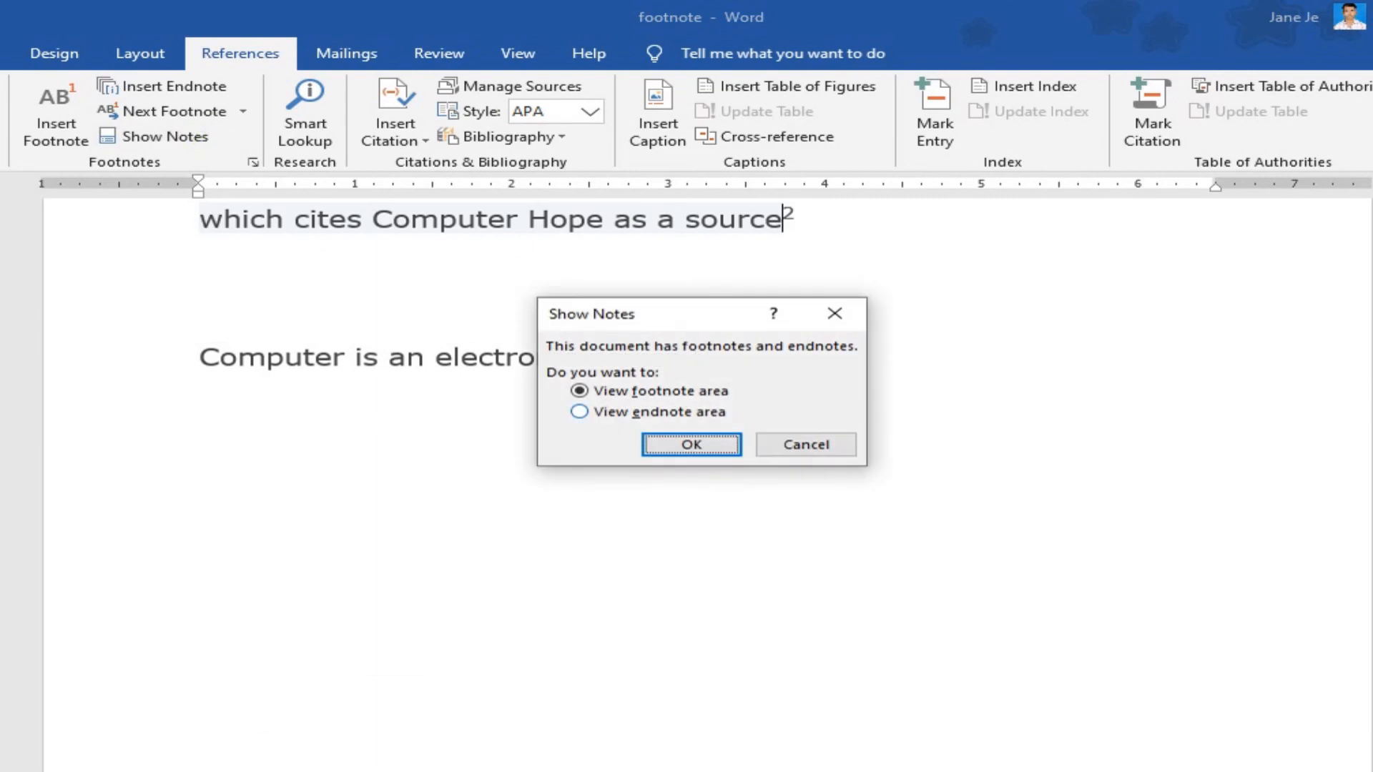
click(630, 412)
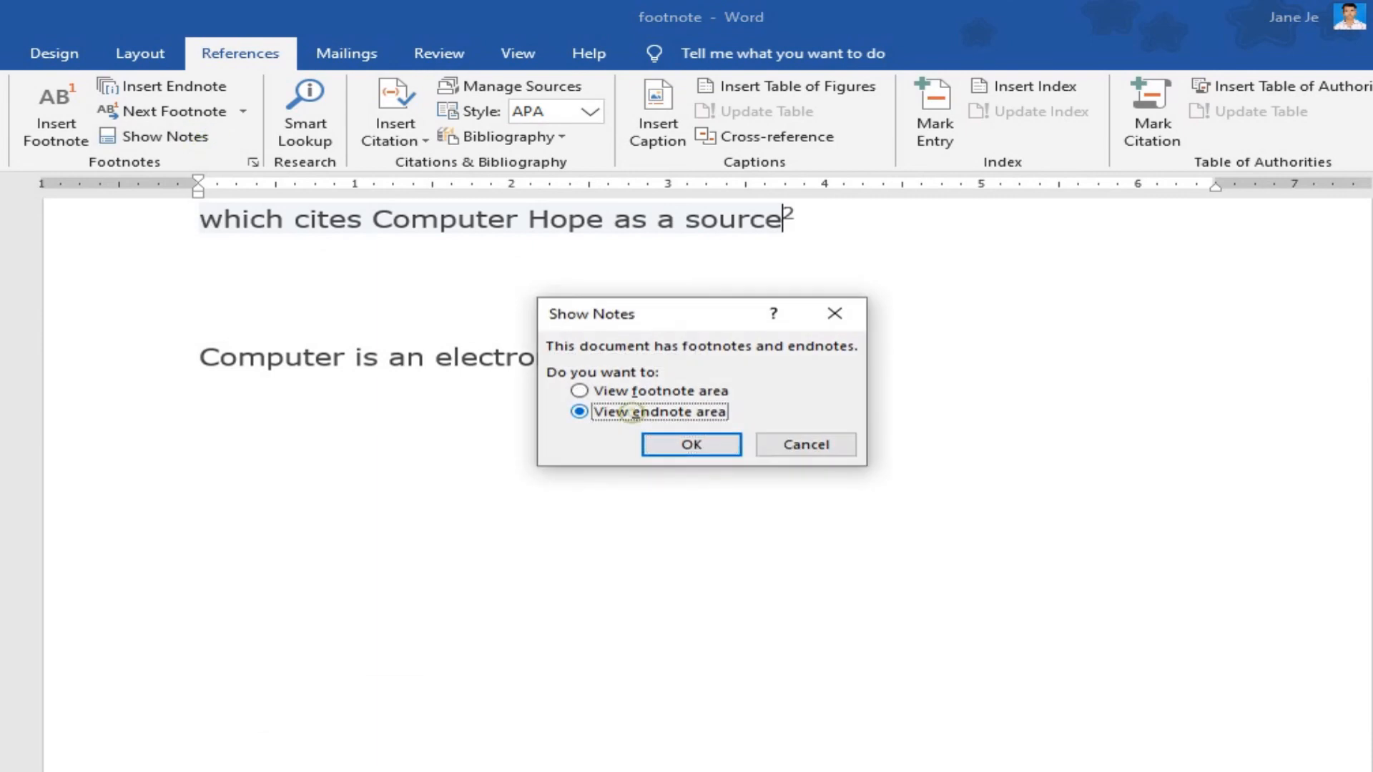
click(691, 444)
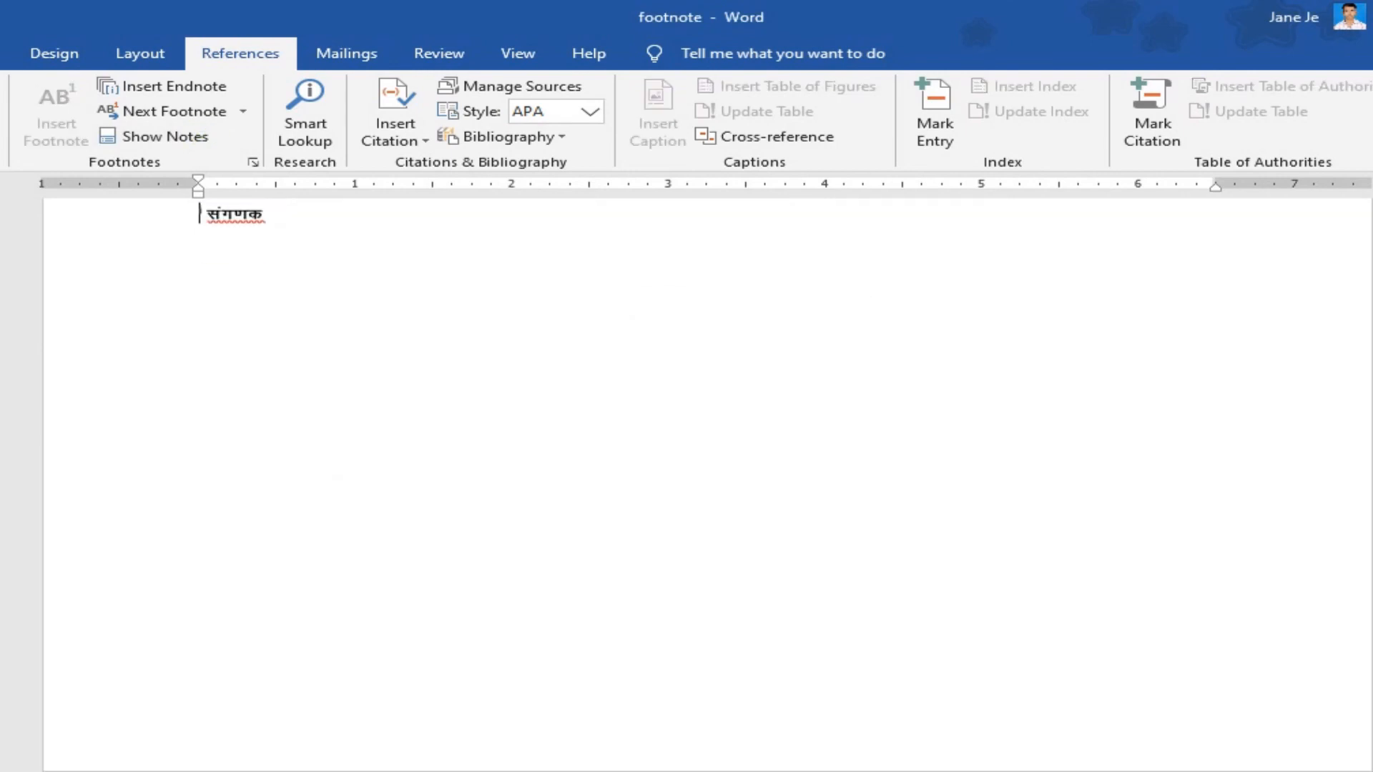
scroll(691, 458, up, 3)
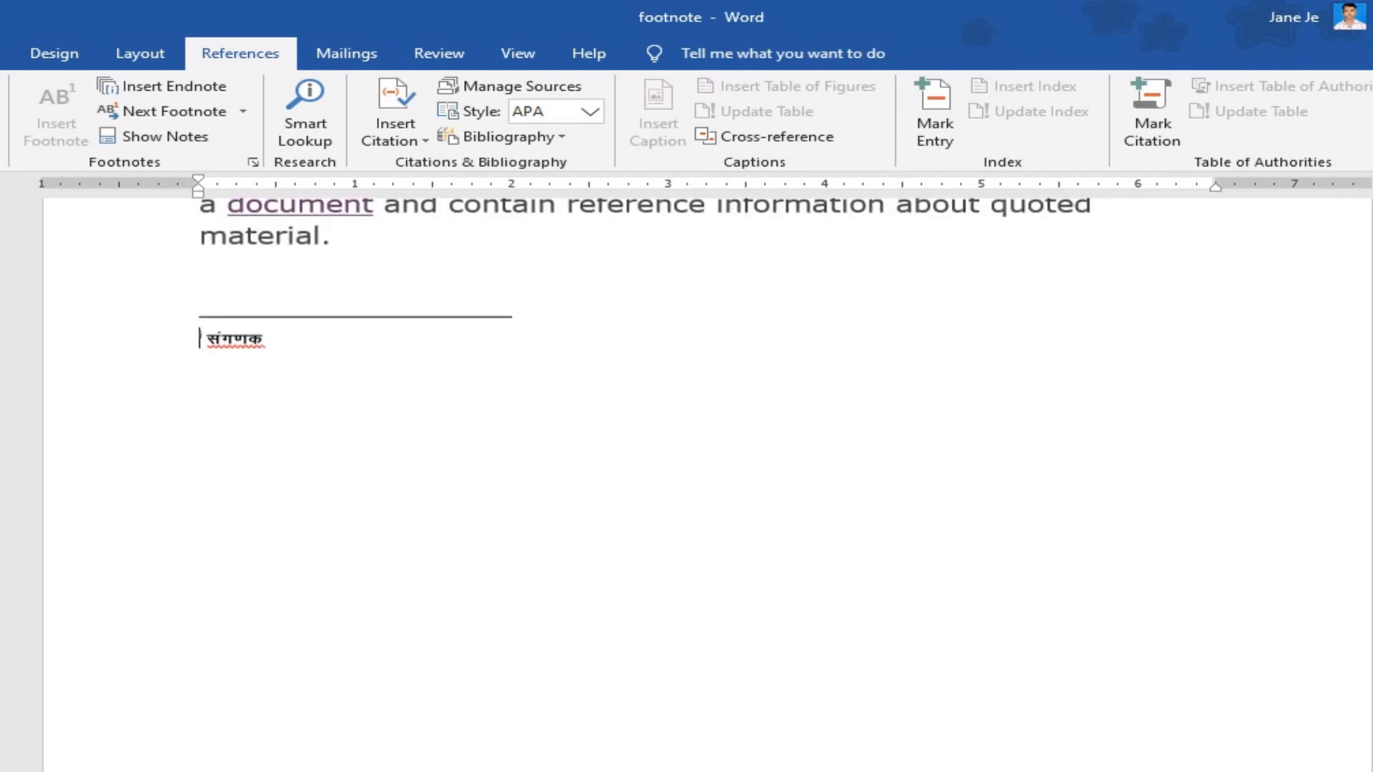